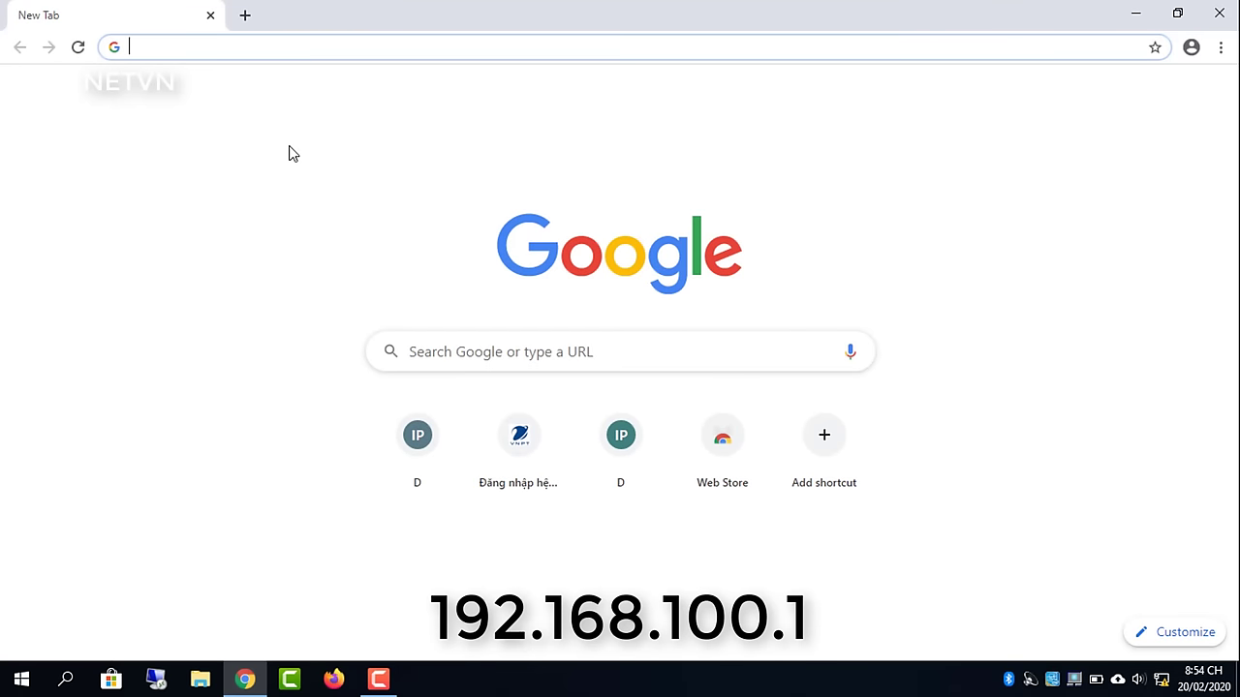
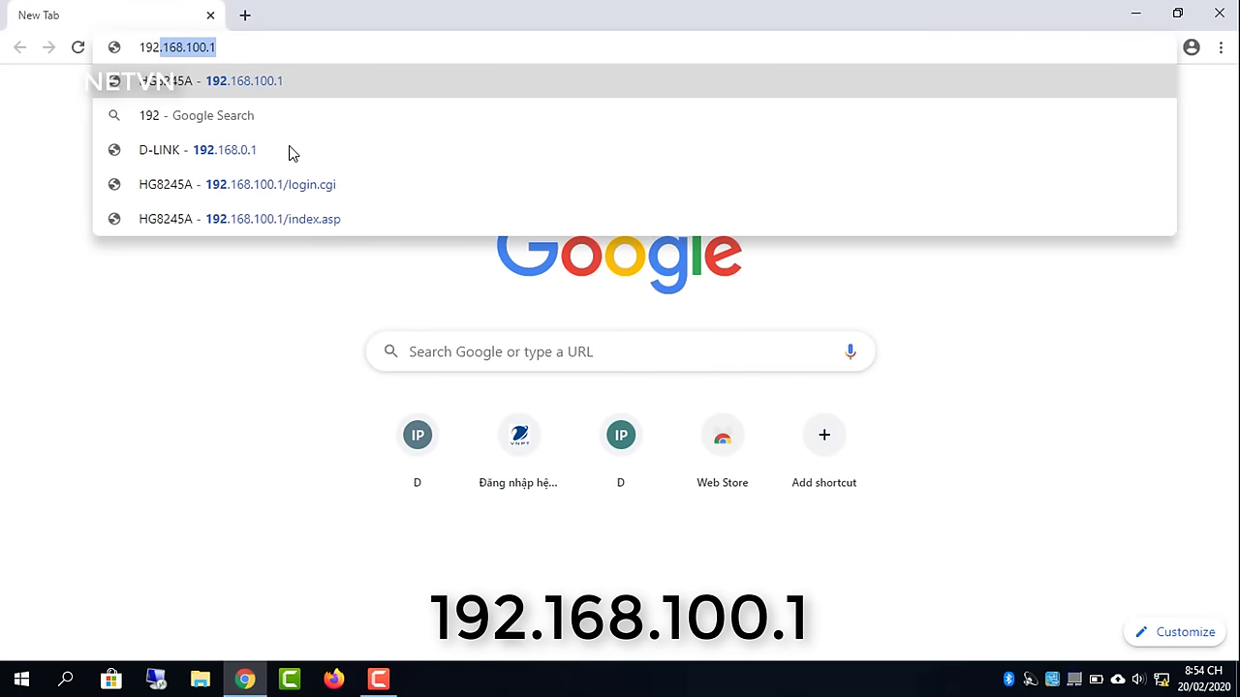
key("Return")
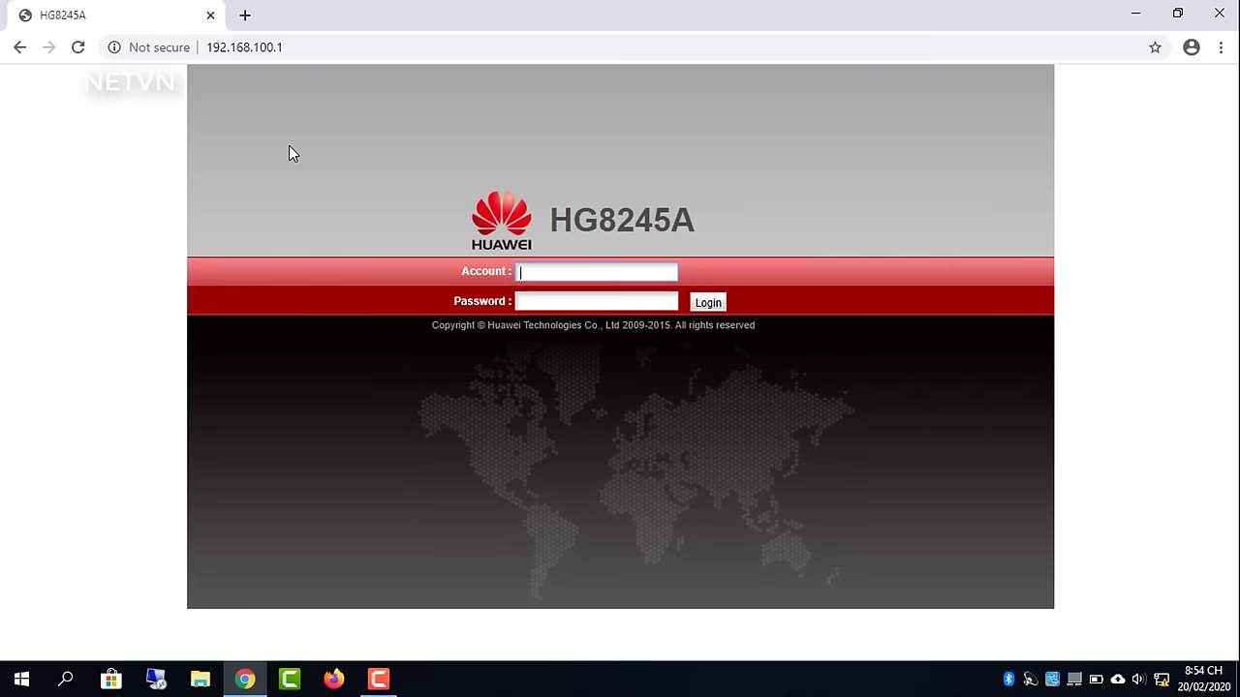
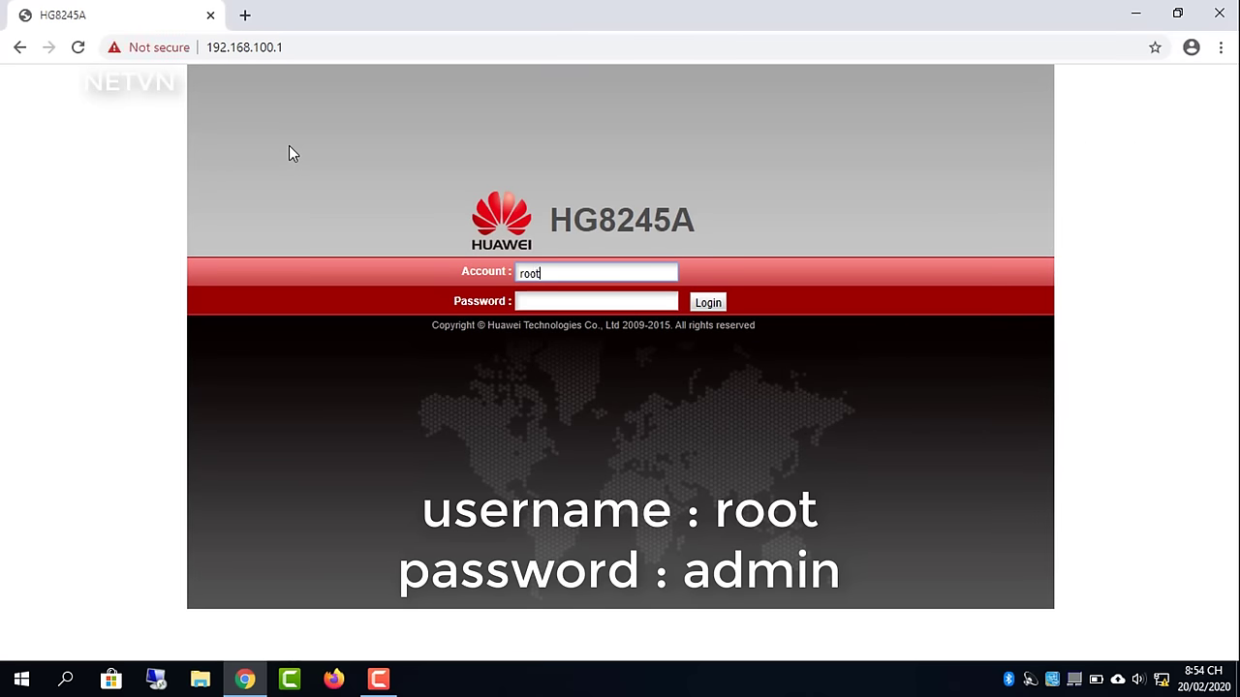
key("Return")
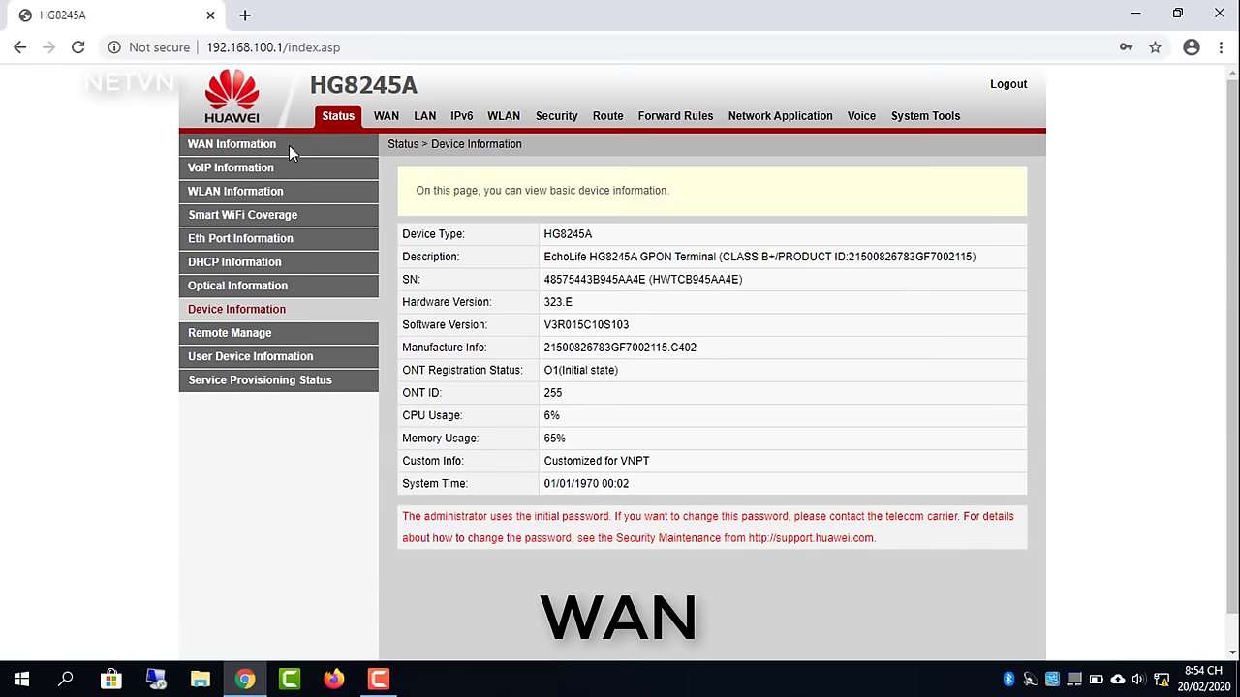
- Delete the 1_INTERNET_R_VID_11 connection from the WAN configuration list
left_click(392, 122)
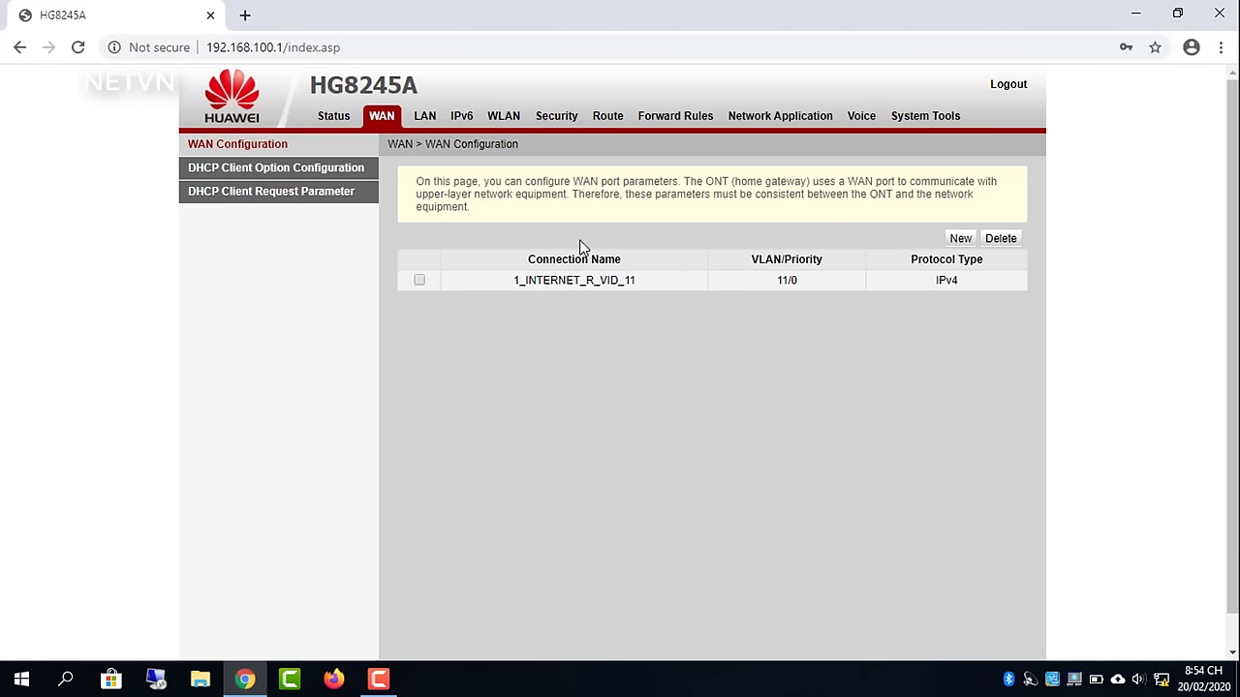
left_click(421, 280)
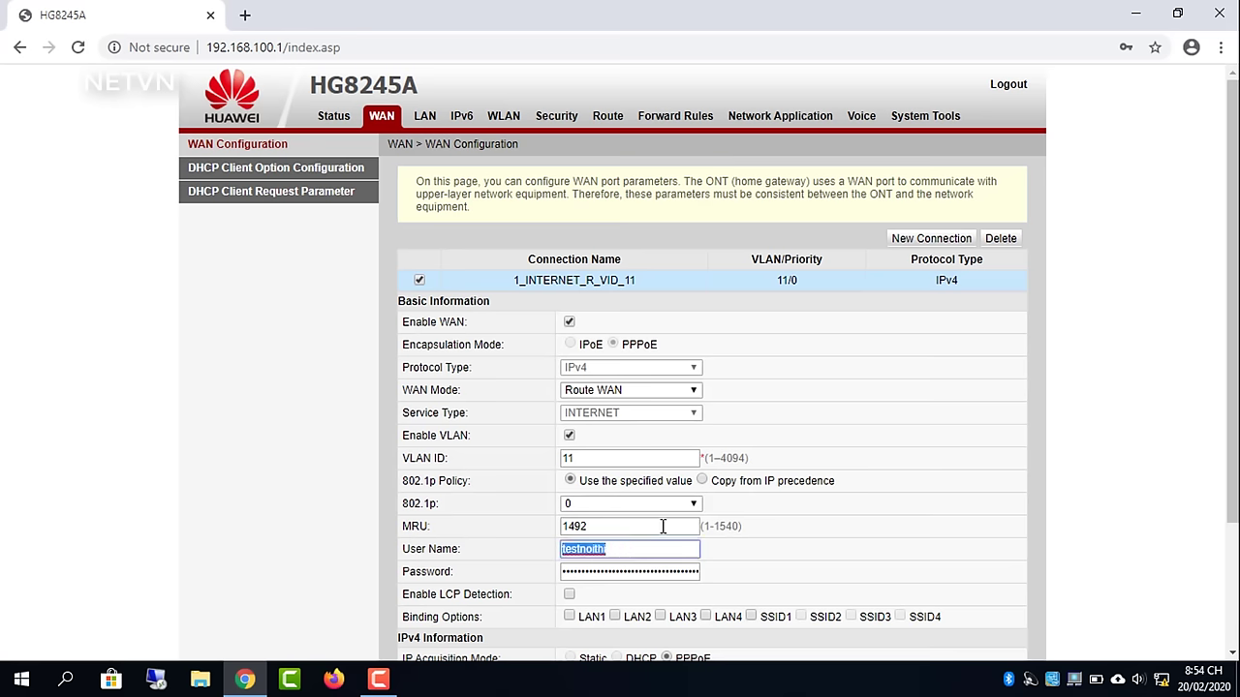
left_click(1000, 238)
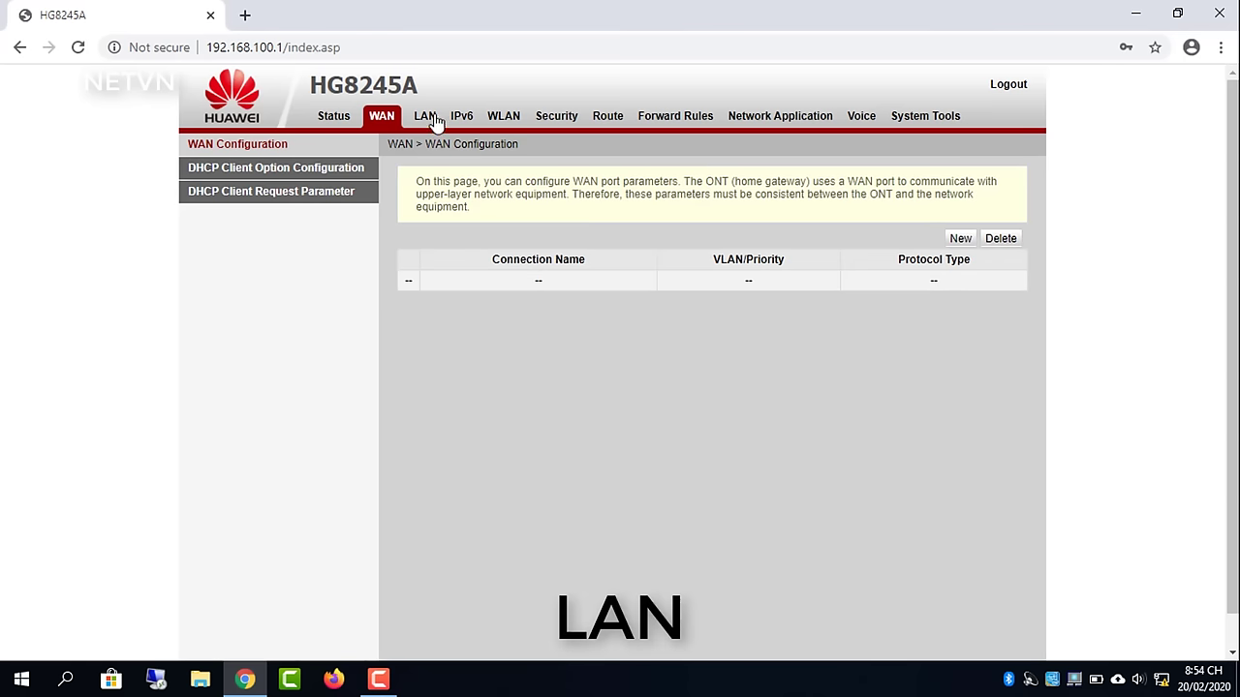
- Apply LAN port work mode with only LAN1 as Layer 3, then log out
left_click(437, 122)
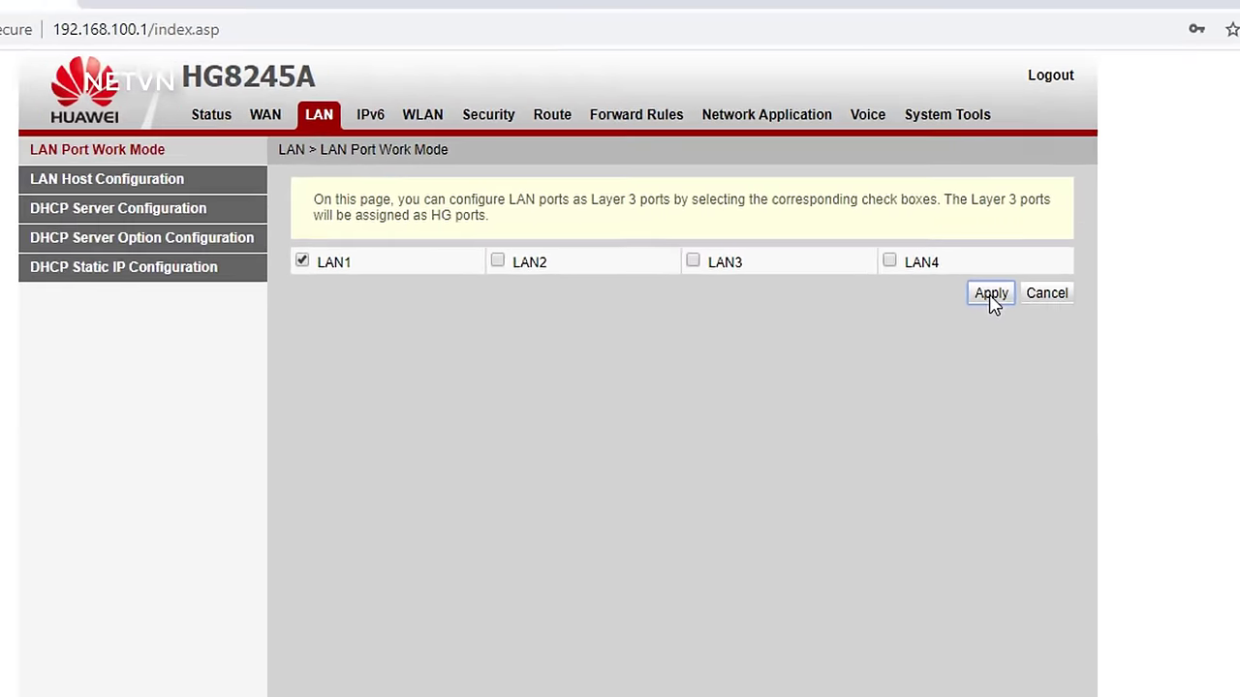
left_click(961, 264)
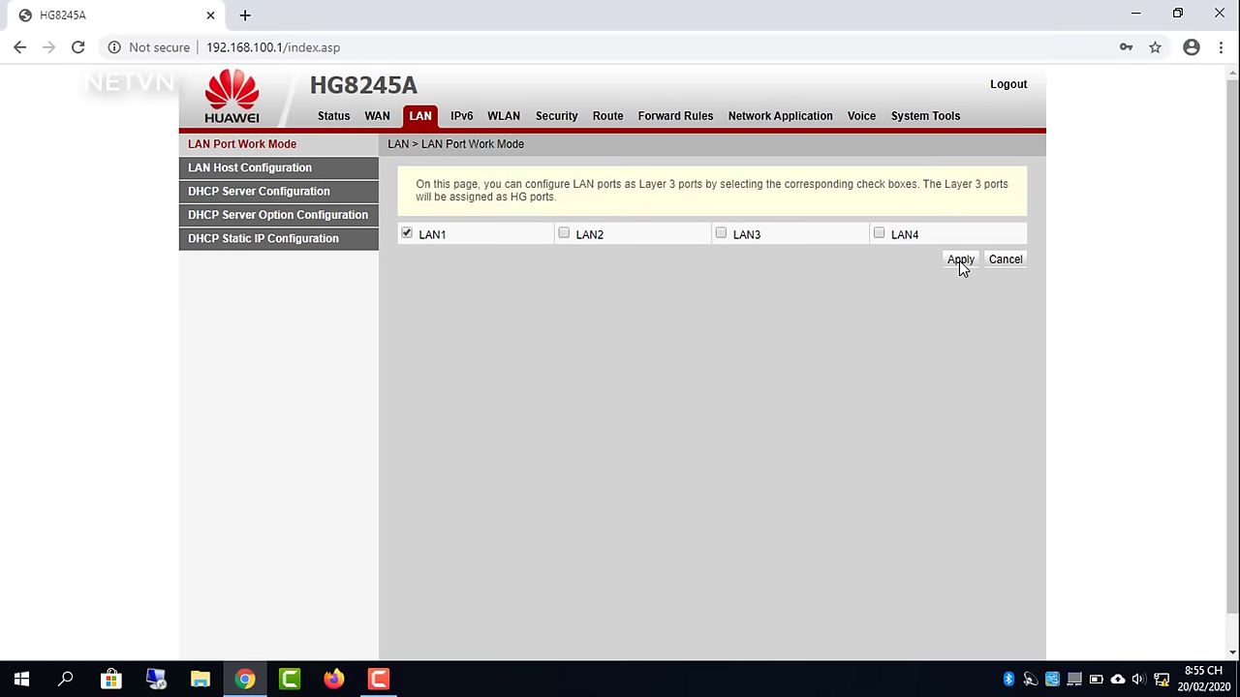
left_click(1008, 86)
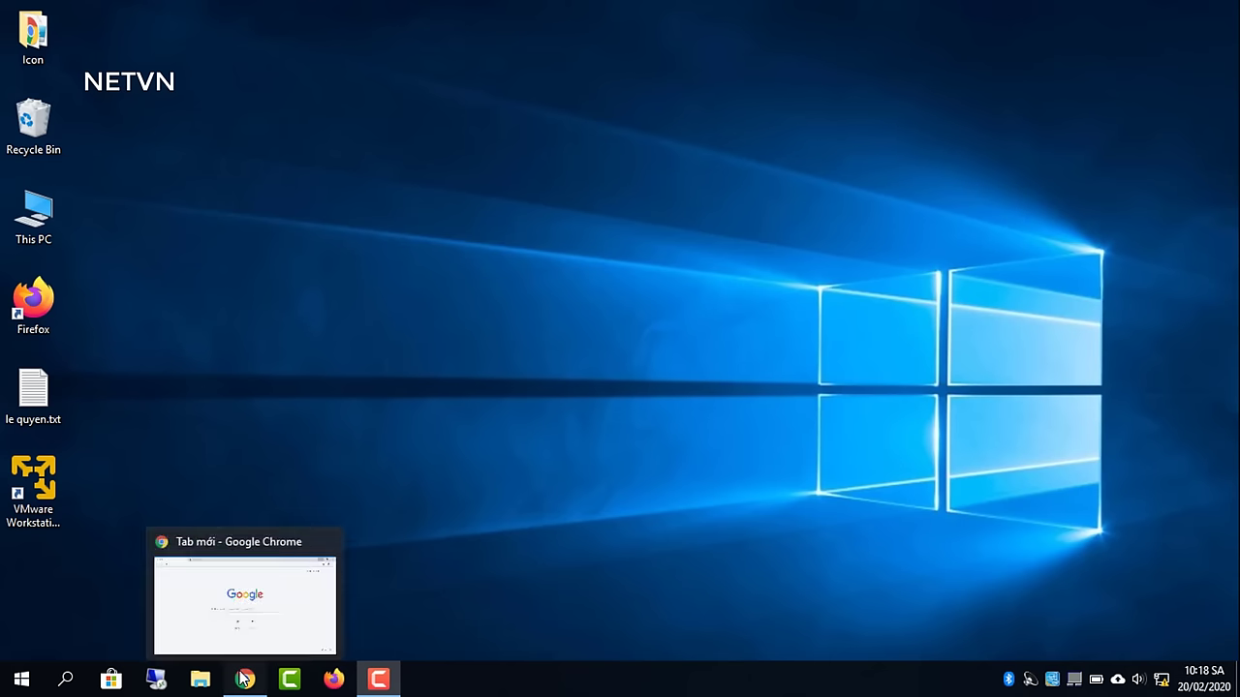
left_click(244, 679)
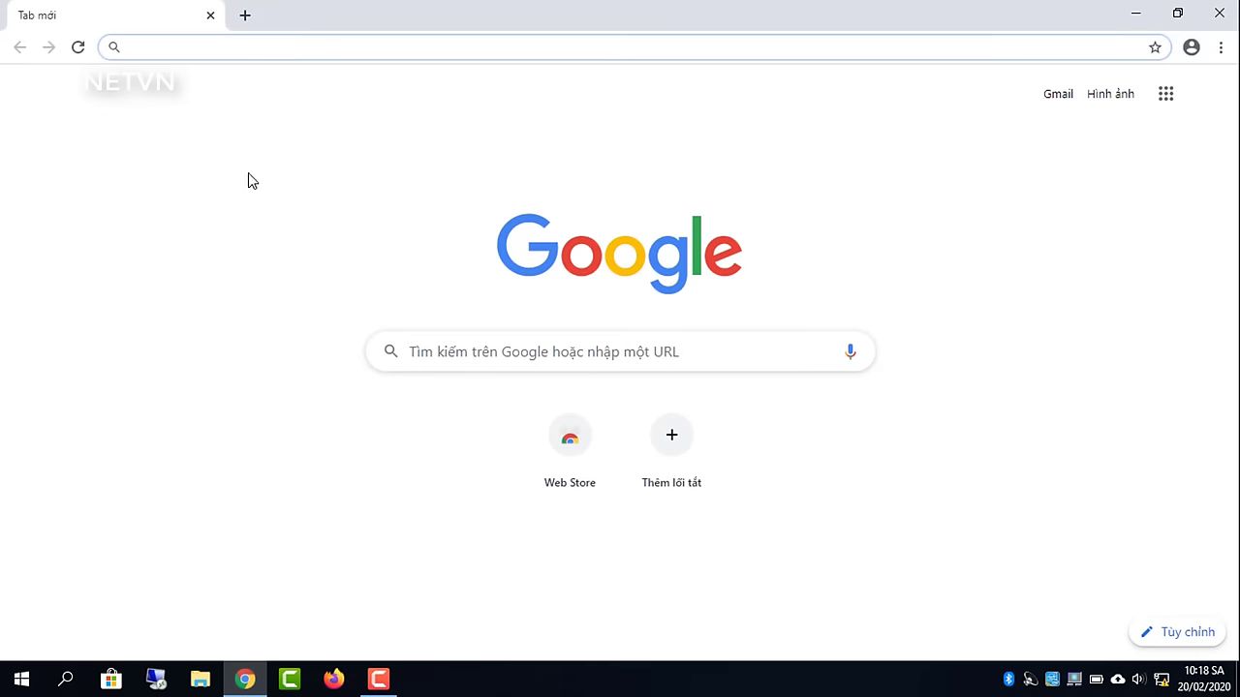
type("192")
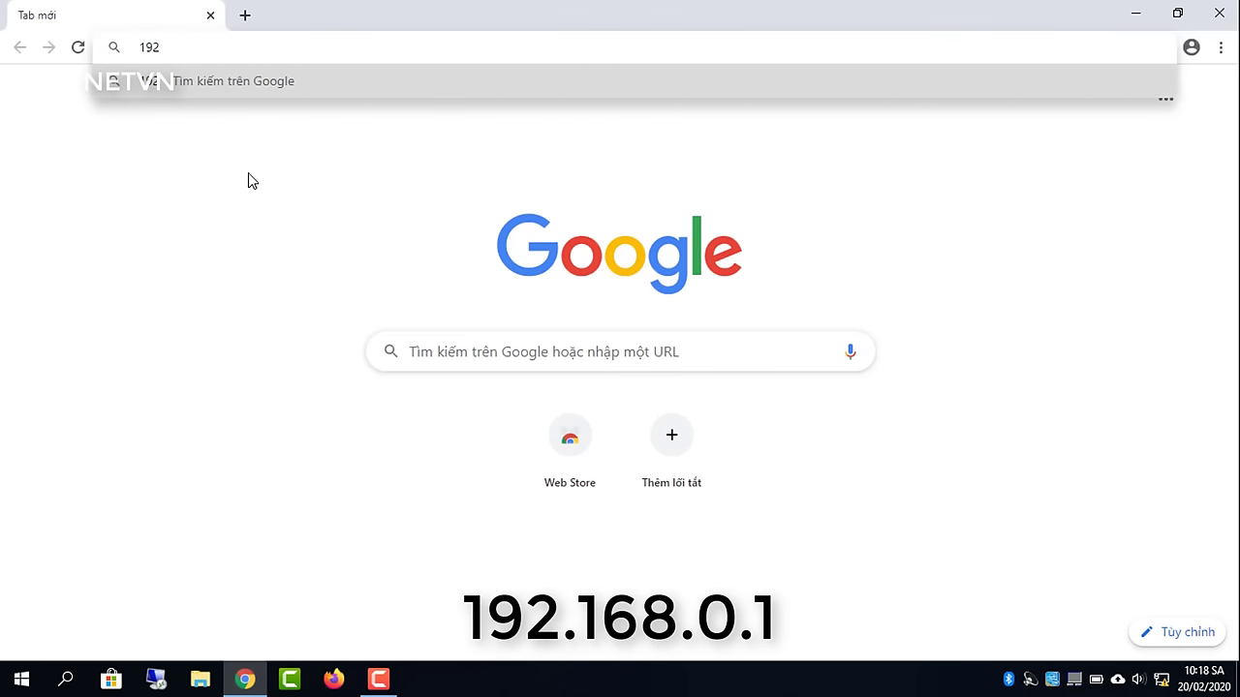
type(".168.")
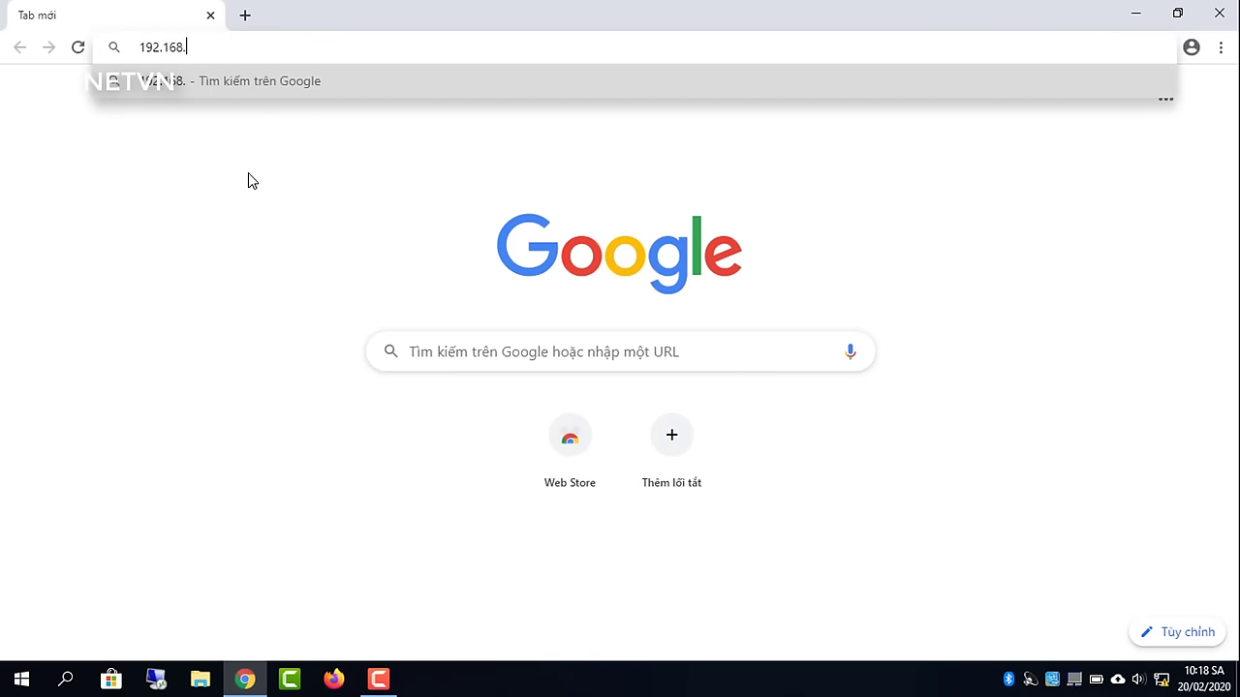
type("0.1")
key("Return")
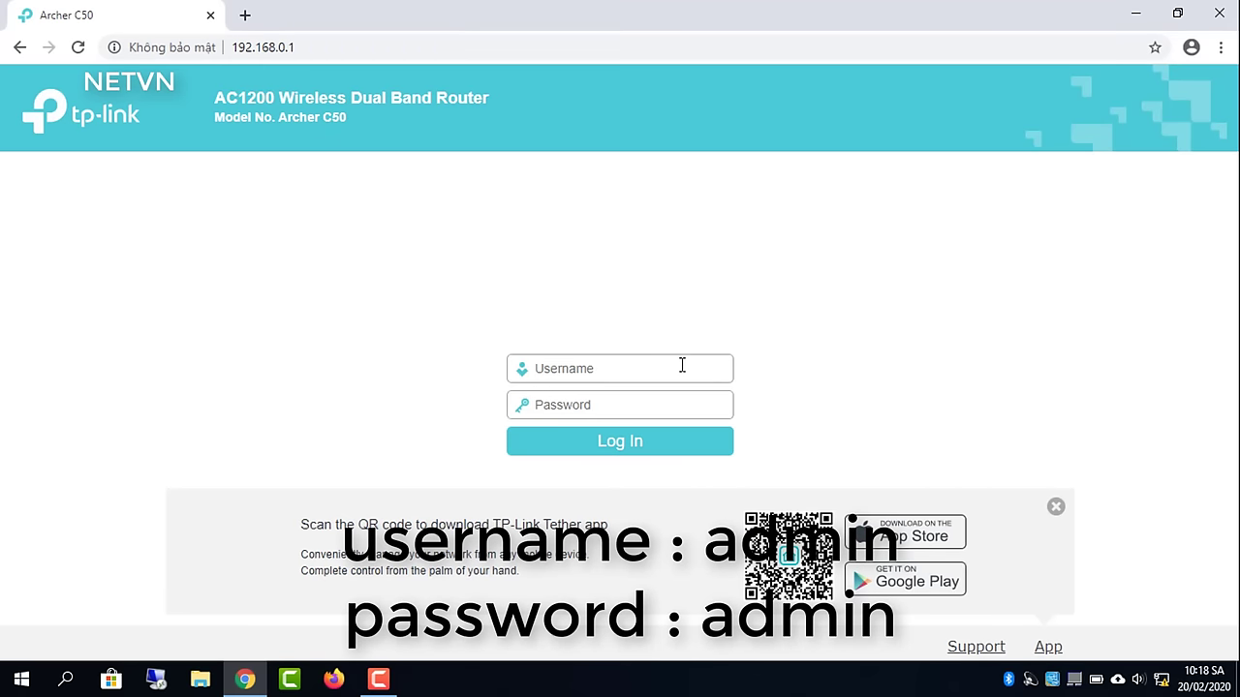
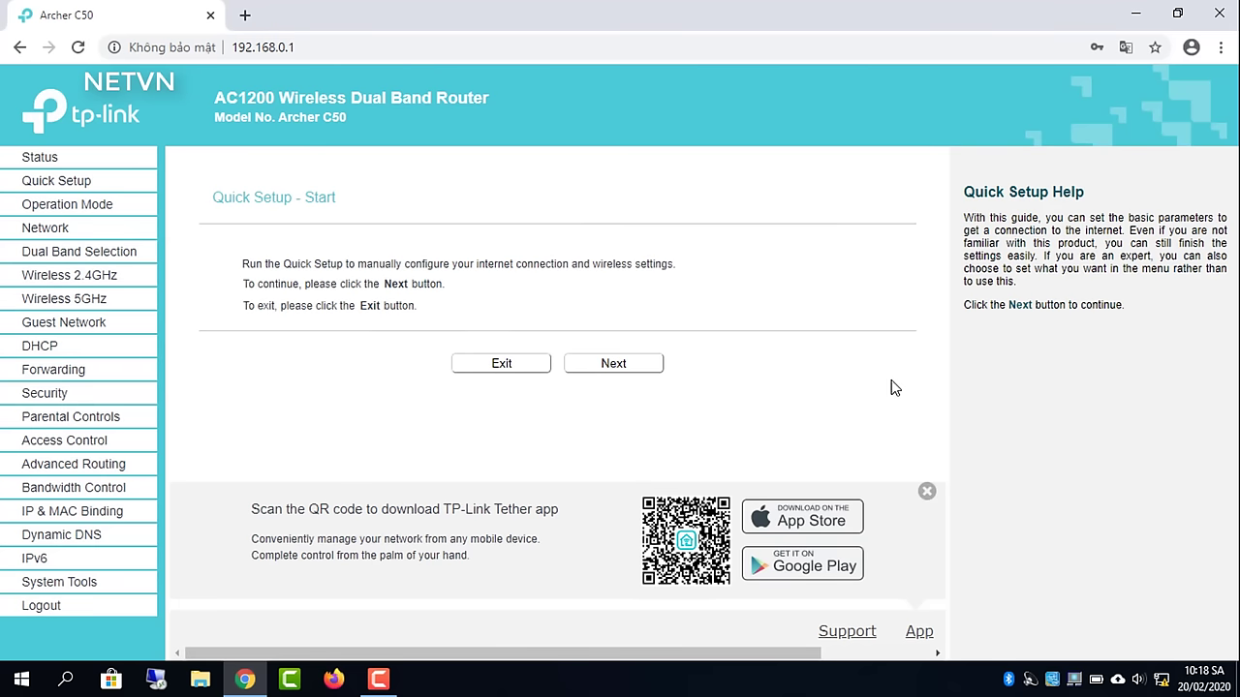
- Set the Archer C50 WAN connection type to PPPoE with the ISP username and password, and save
left_click(928, 495)
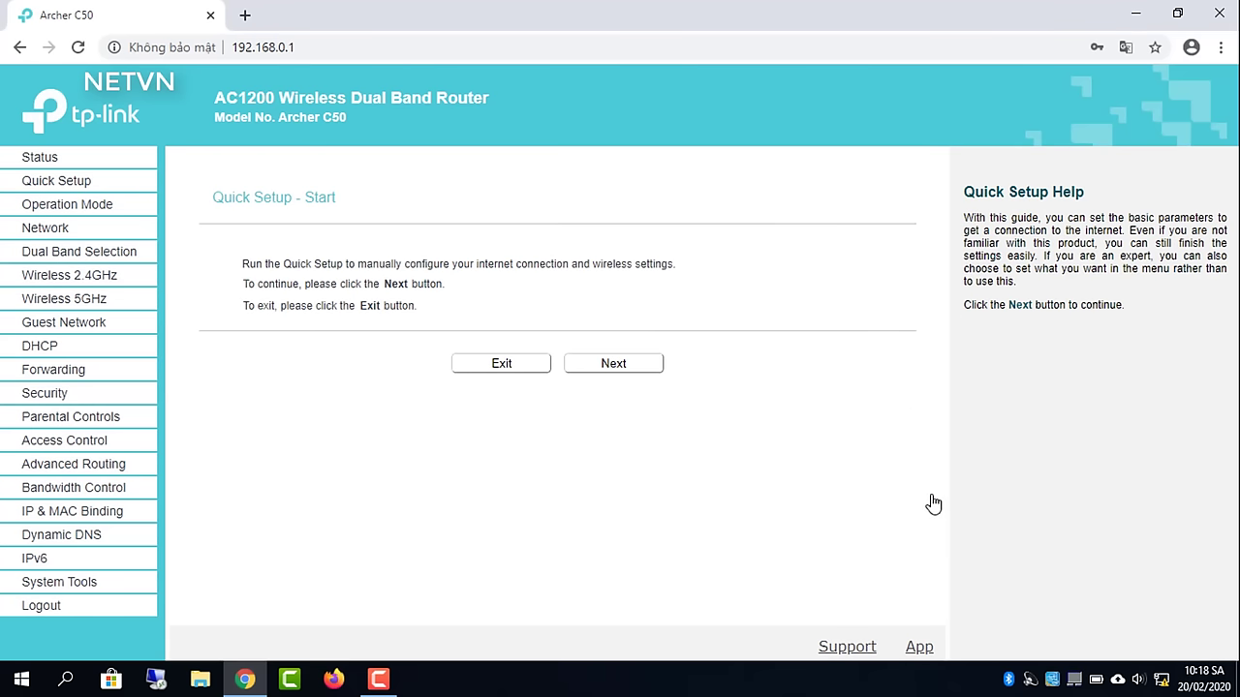
left_click(59, 238)
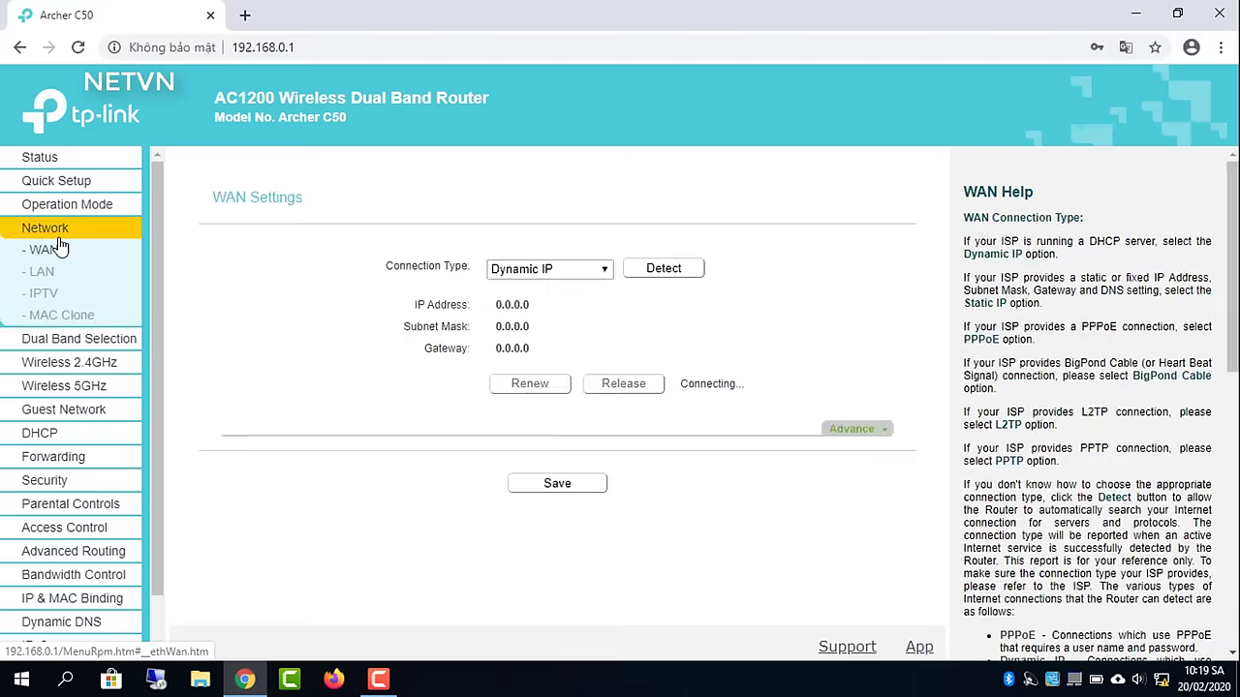
left_click(543, 270)
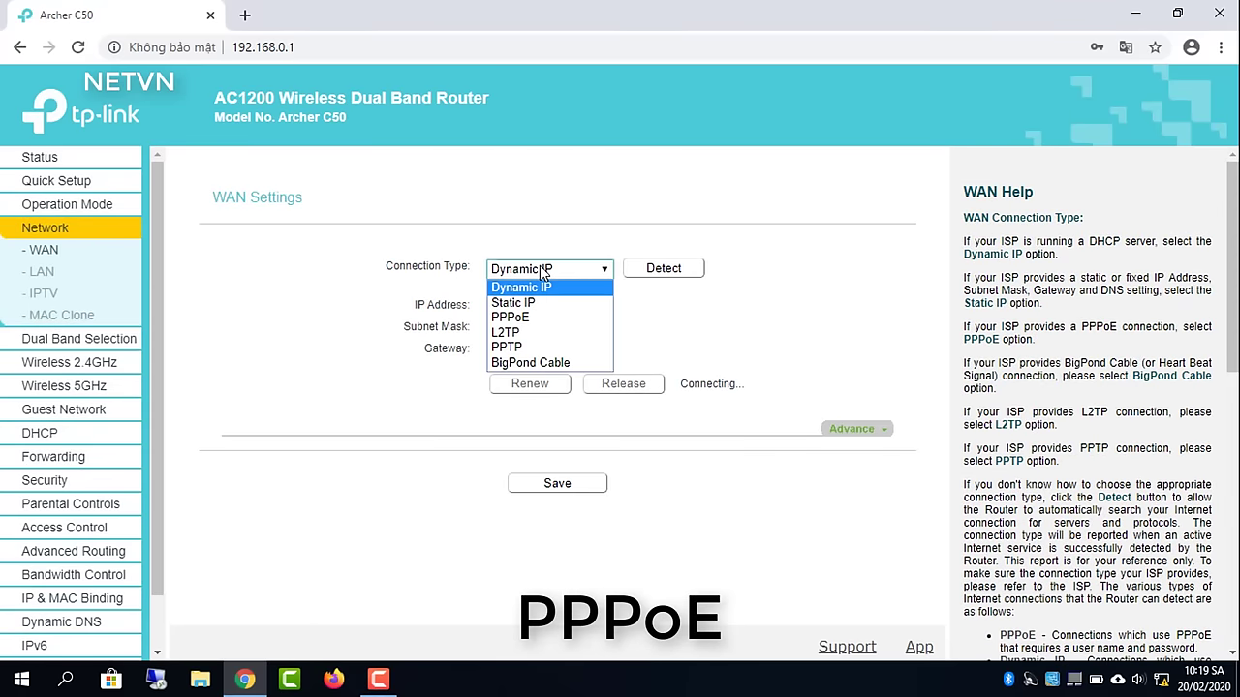
left_click(544, 319)
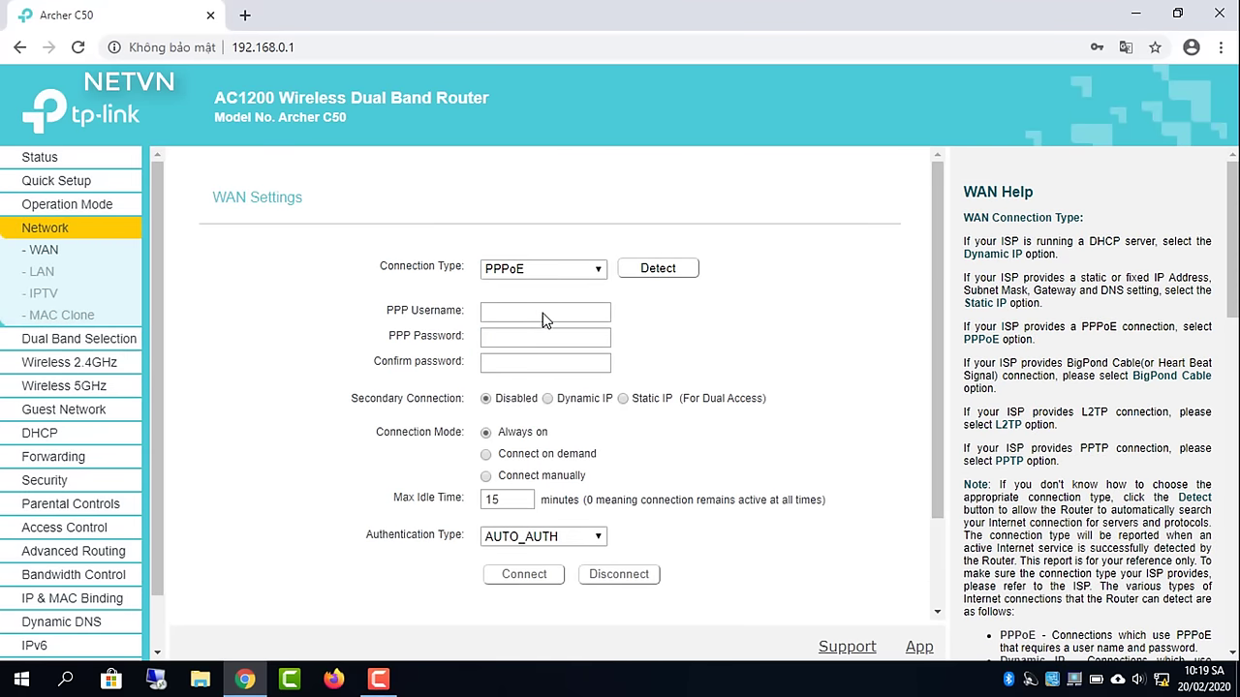
left_click(544, 313)
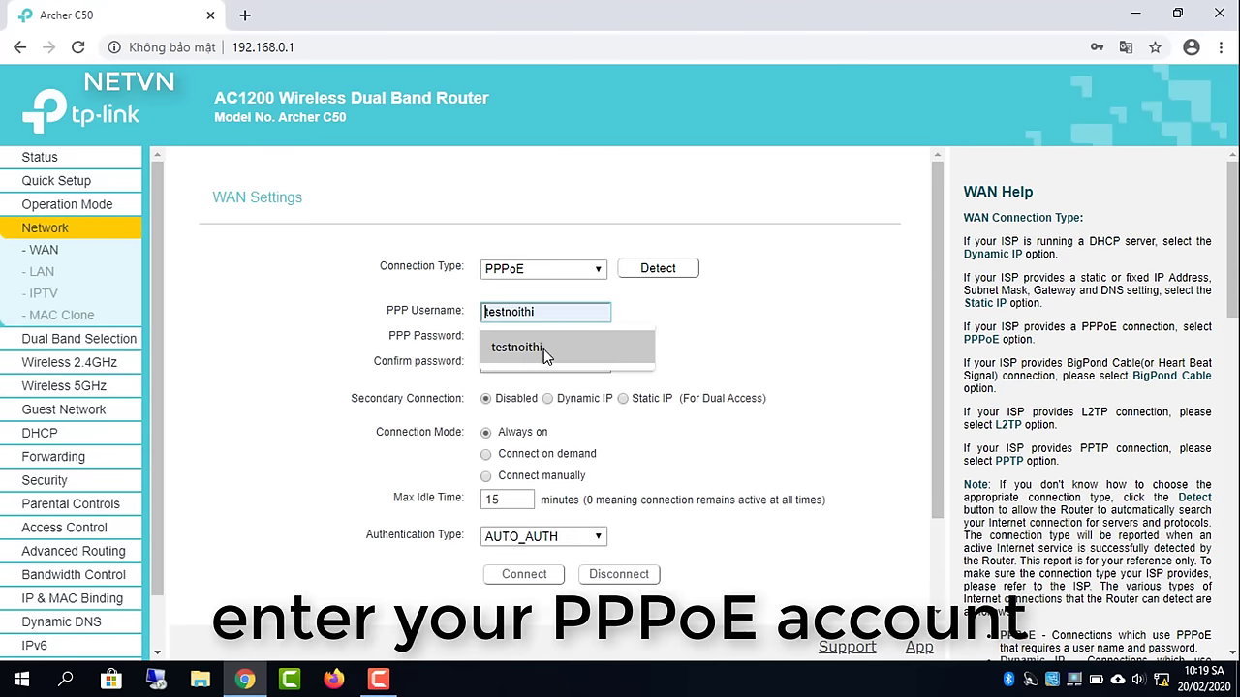
left_click(542, 350)
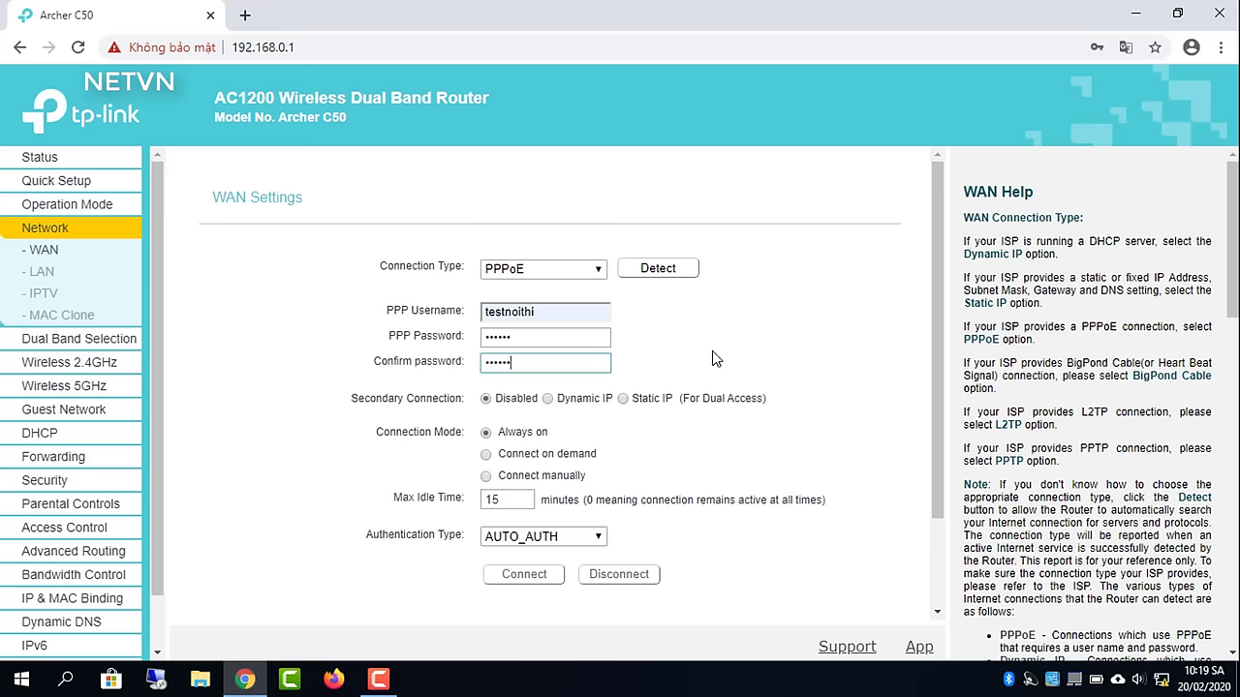
left_click_drag(936, 396, 946, 505)
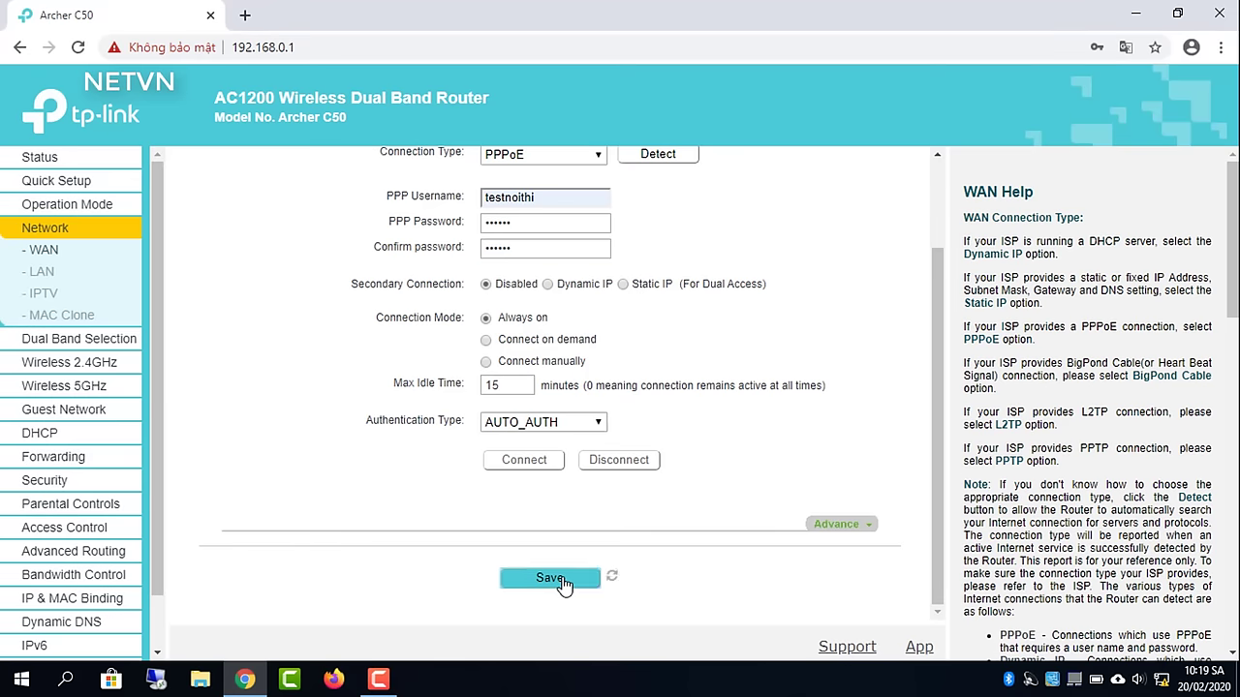
- Check the PPPoE-assigned WAN IP address on the Status page
left_click(39, 157)
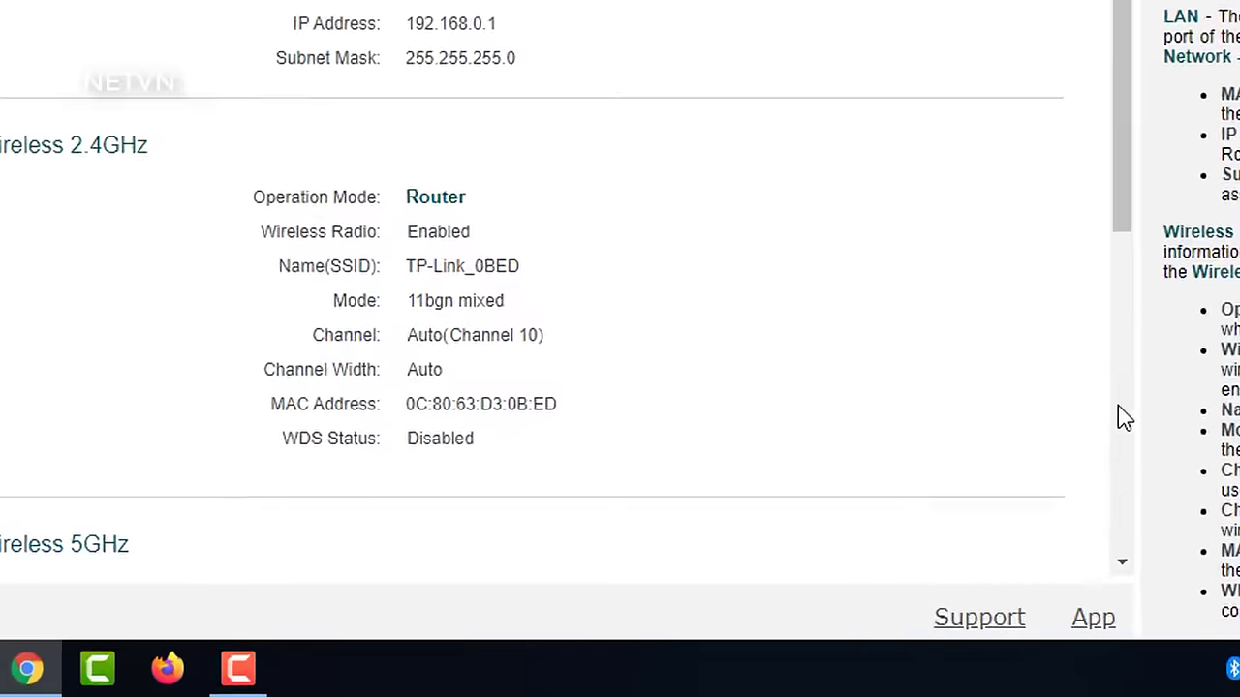
scroll(935, 512, "down", 4)
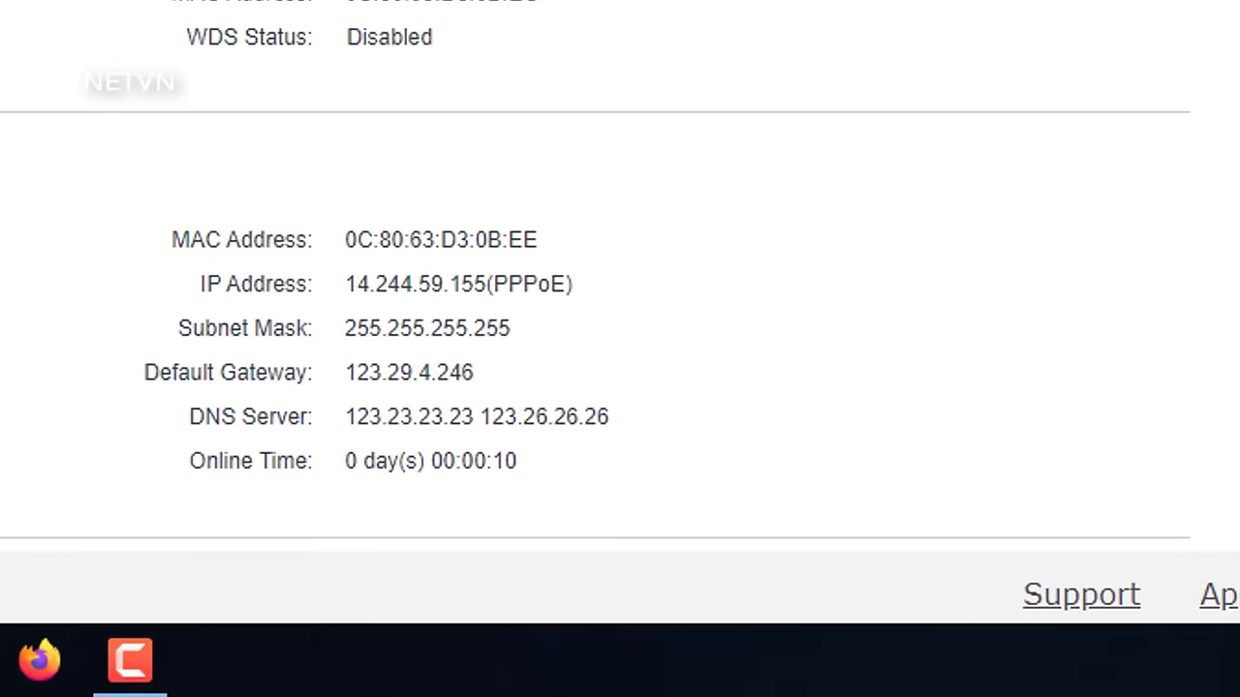
triple_click(436, 294)
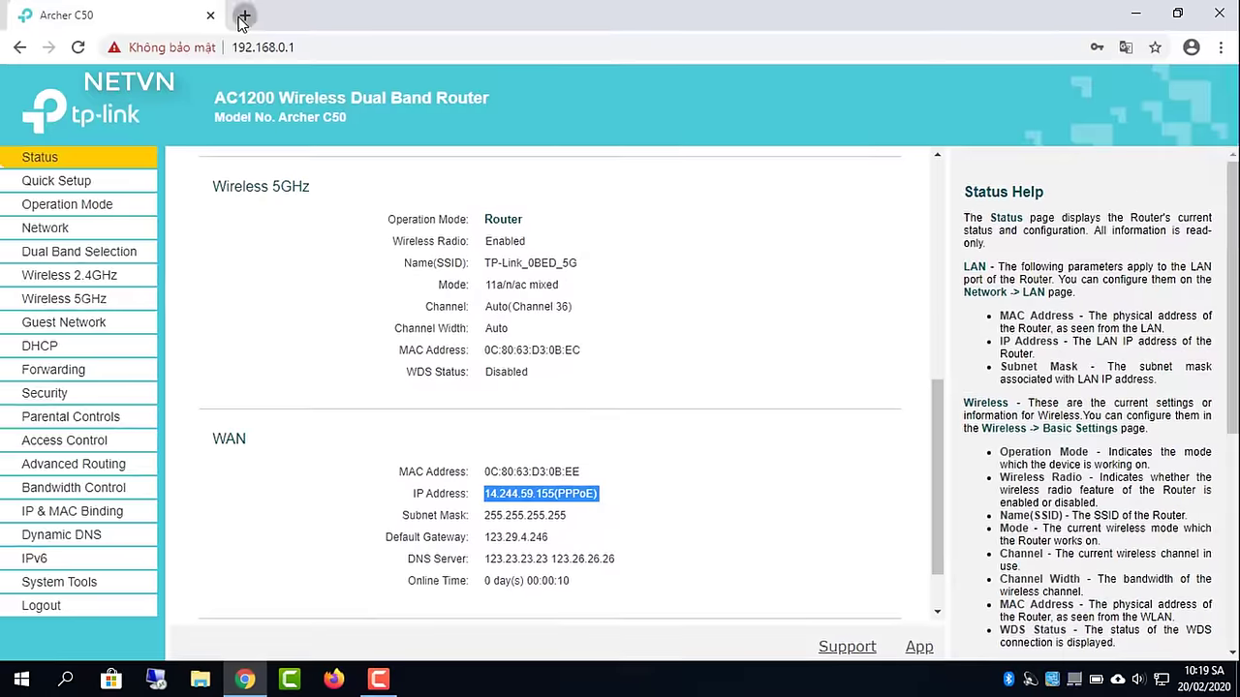
- Run a Speedtest by Ookla test: 2 ms ping, 90.99 Mbps down, 94.72 Mbps up
left_click(244, 16)
type("speedtest")
key("Return")
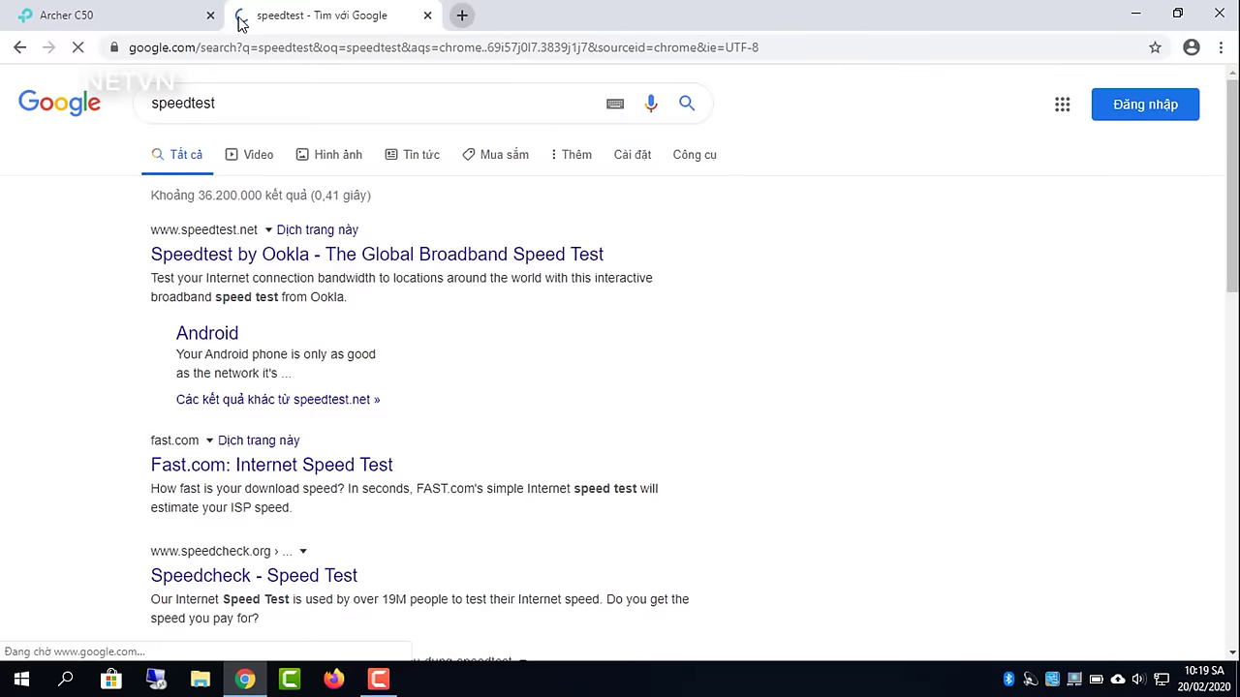
left_click(206, 256)
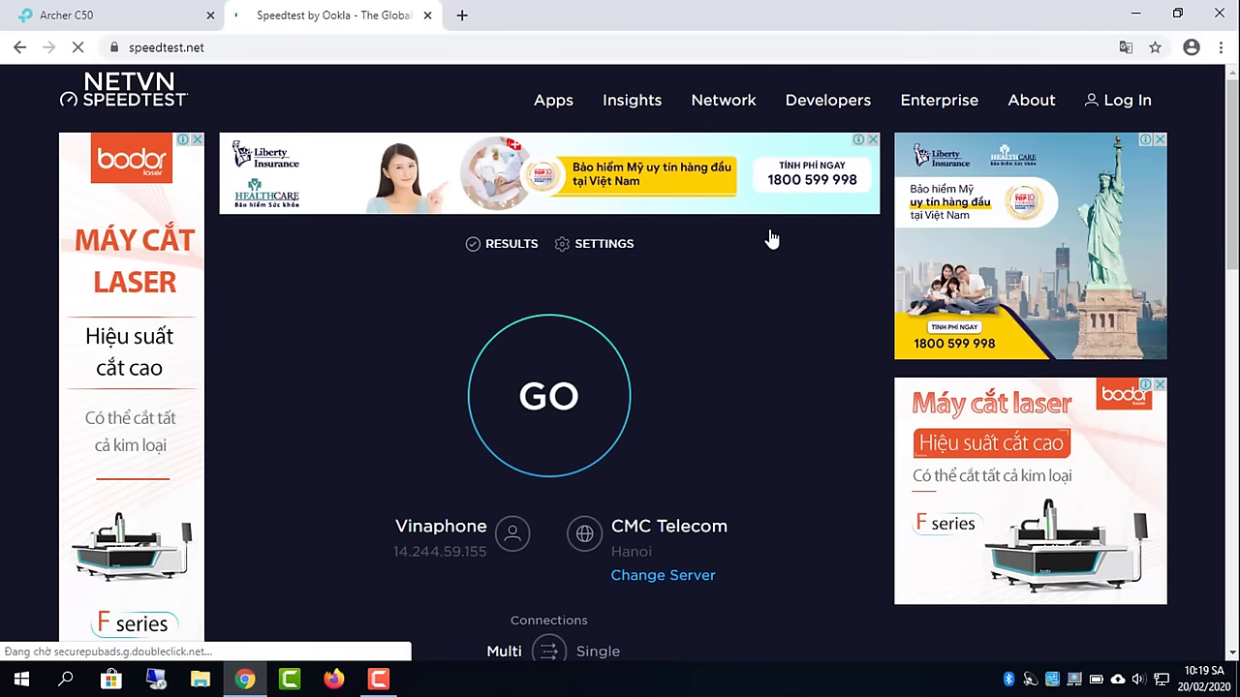
left_click(566, 393)
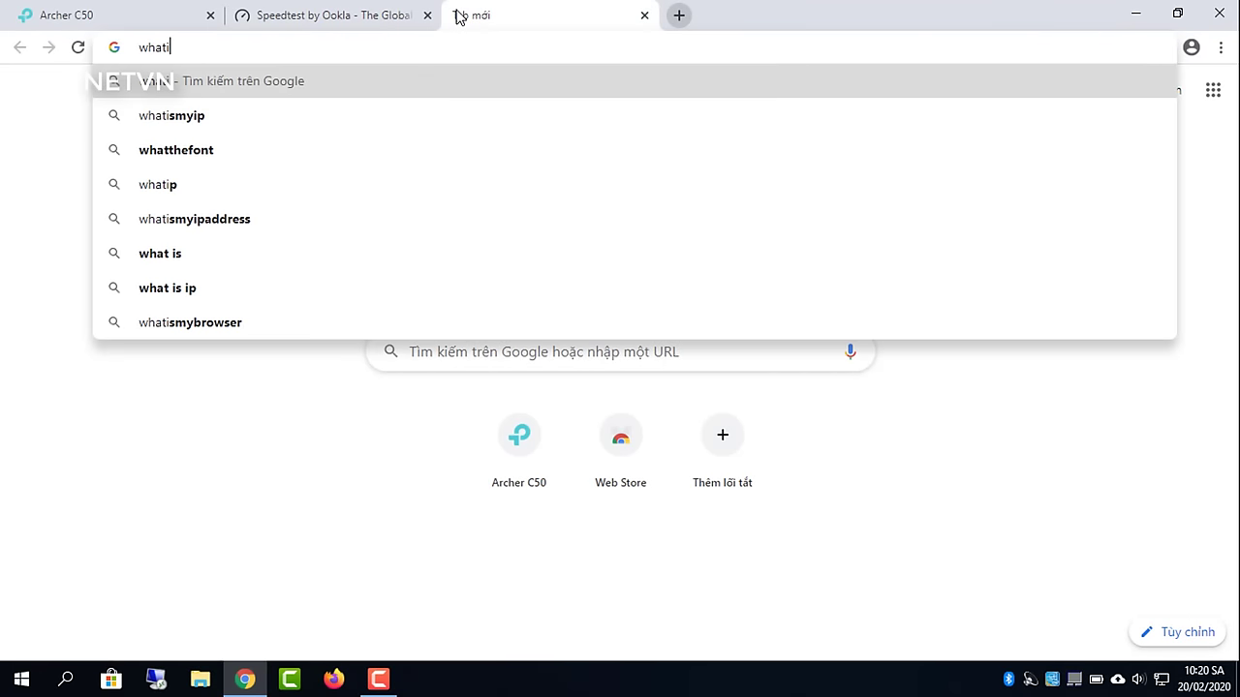
- Check that whatismyipaddress.com shows 14.244.59.155, matching the Archer C50 WAN IP
left_click(263, 114)
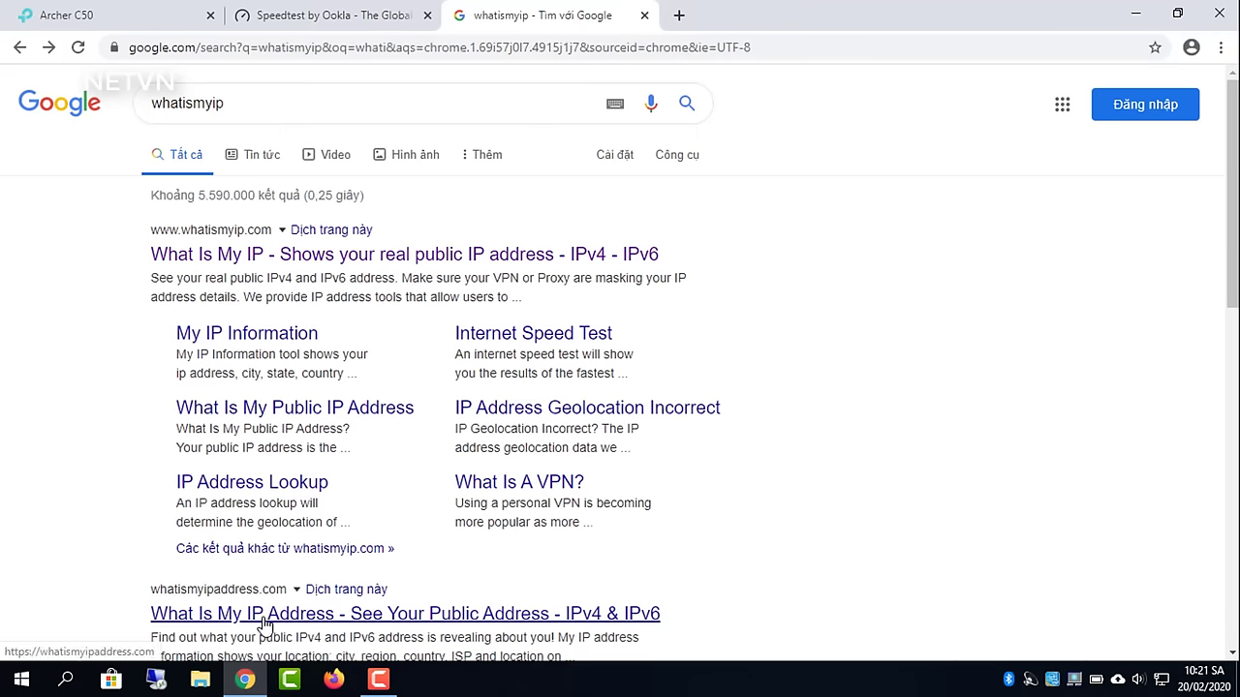
left_click(287, 616)
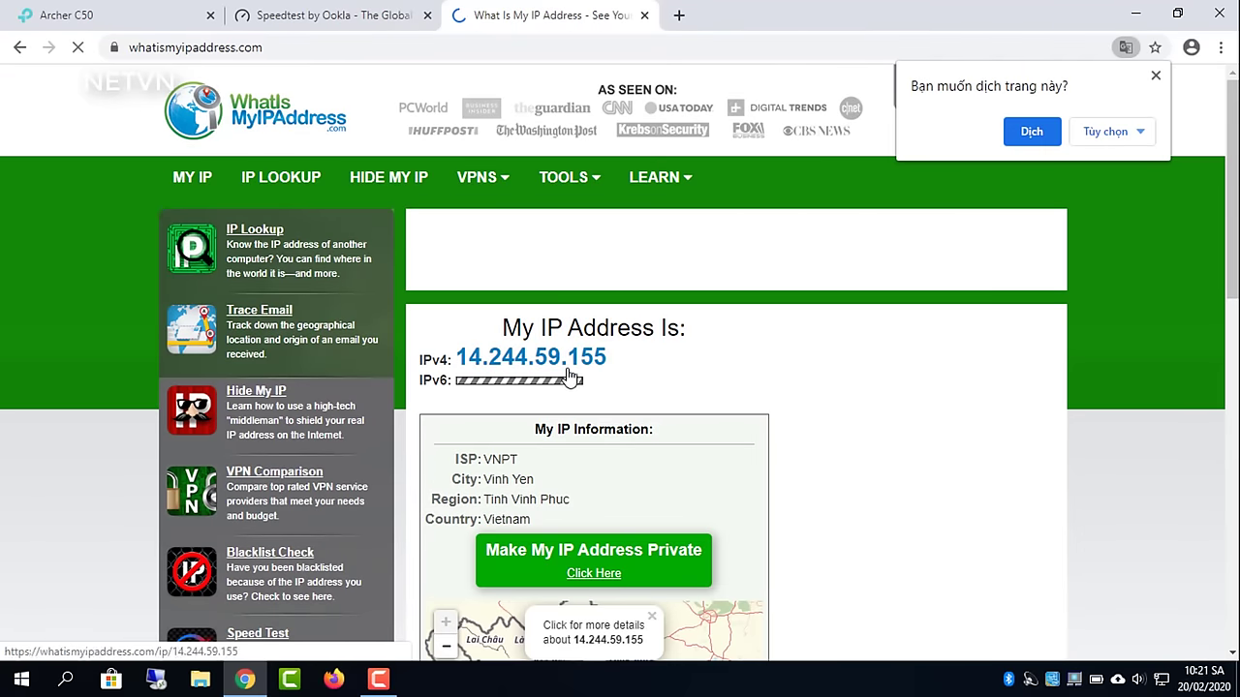
left_click(145, 13)
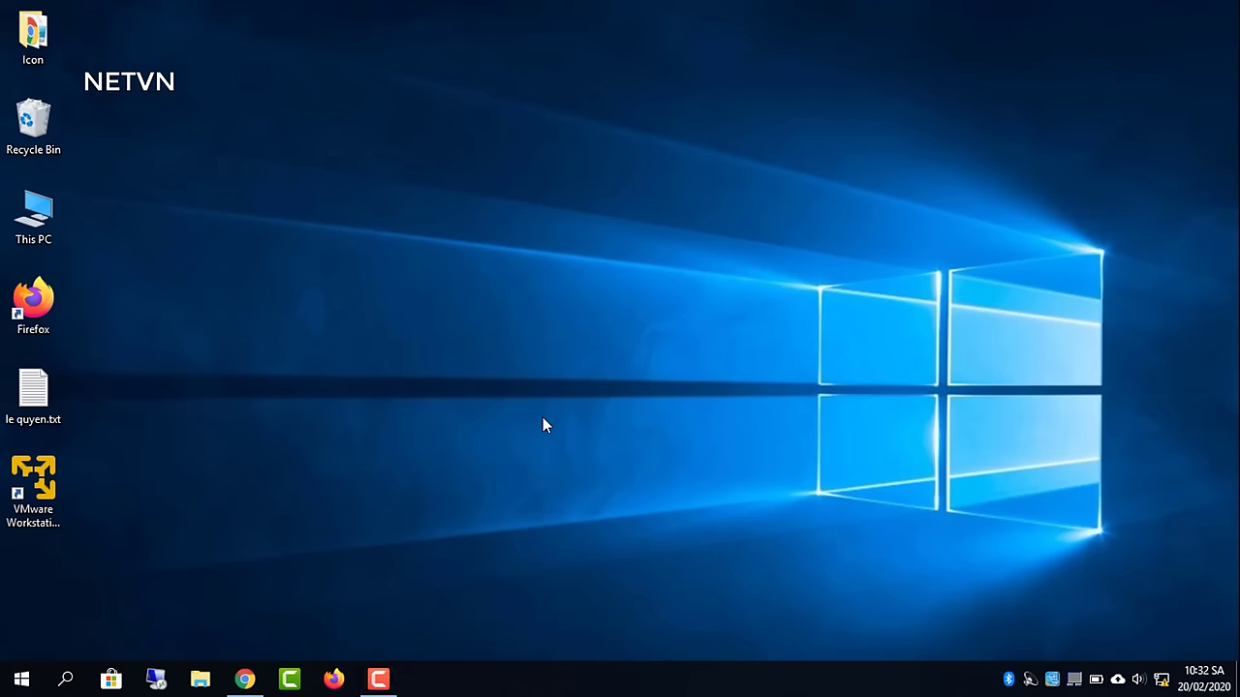
- Start the DIR-822 setup wizard at 192.168.0.1 and enter the PPPoE username and password
left_click(248, 684)
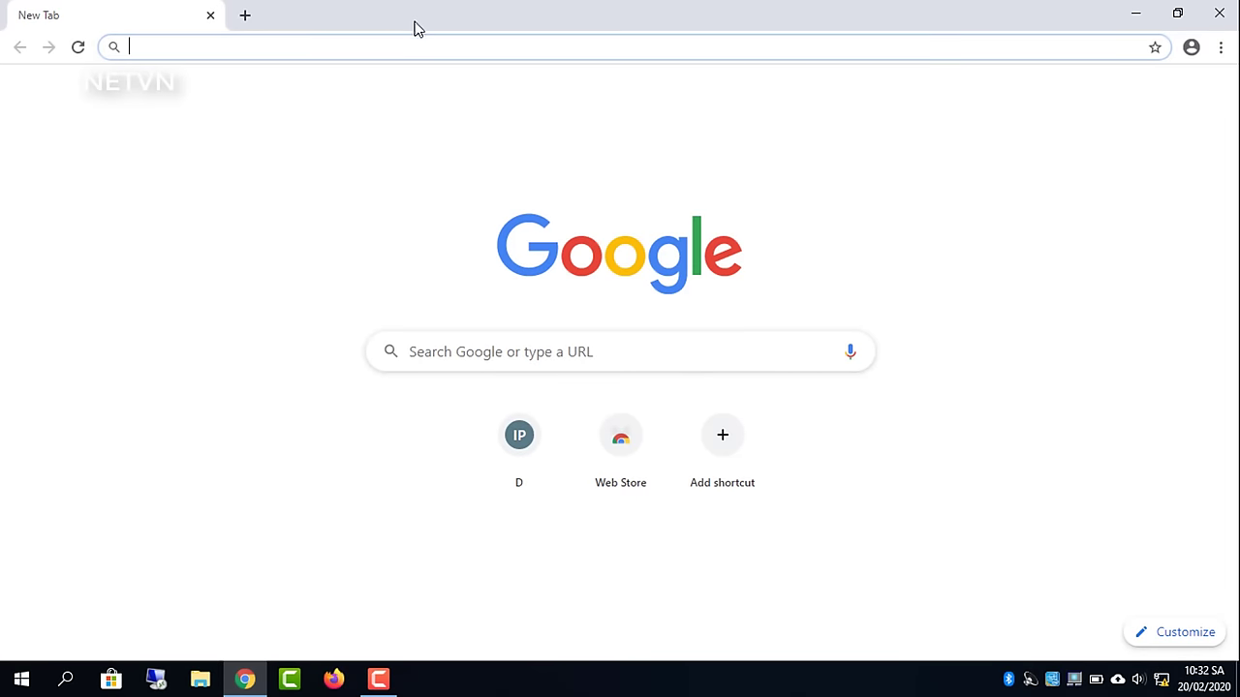
type("192")
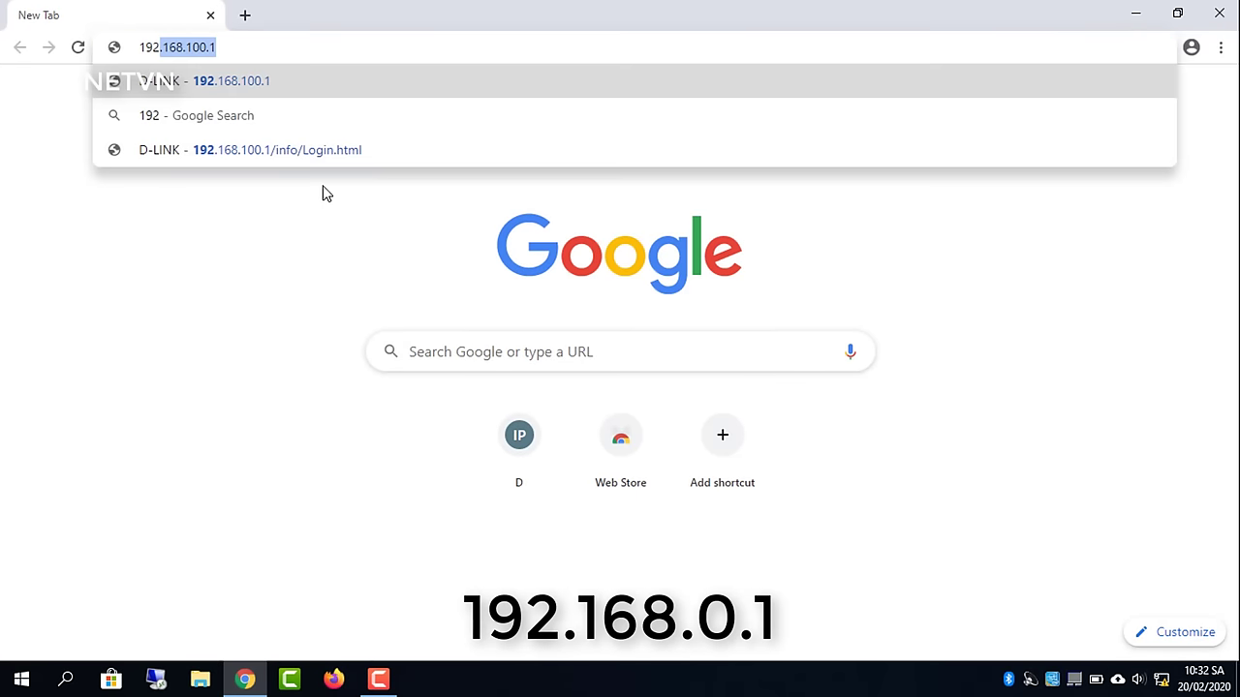
type(".168.0.1")
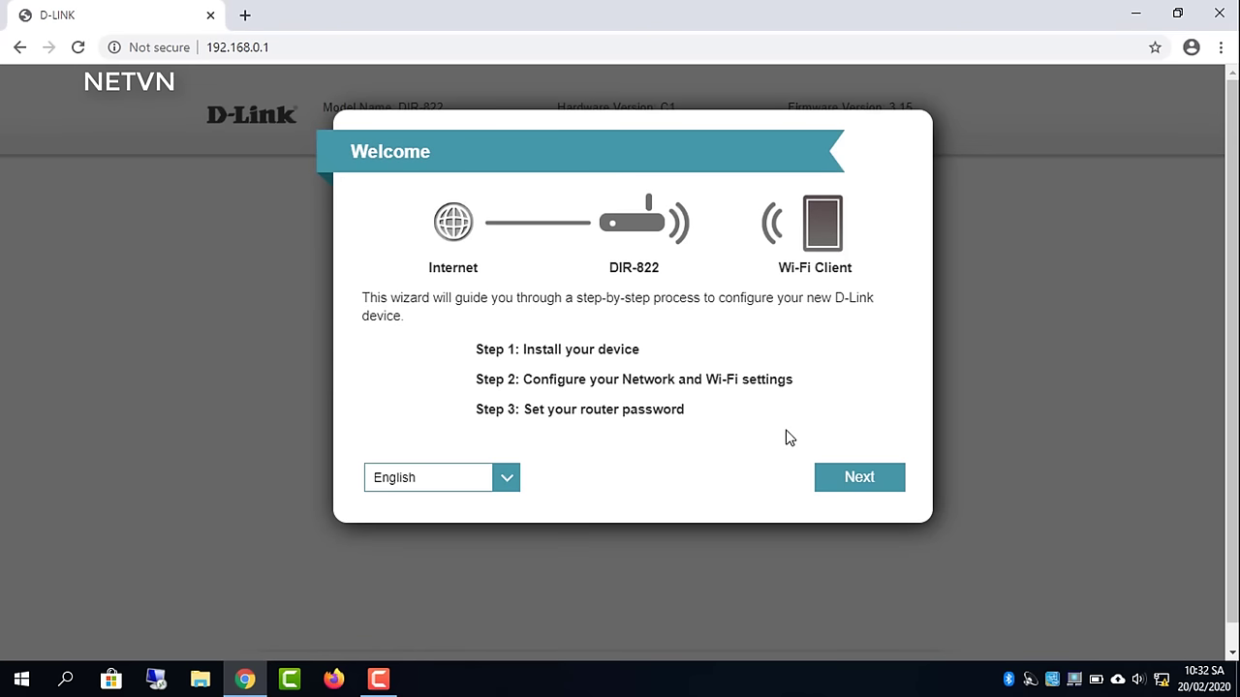
left_click(842, 480)
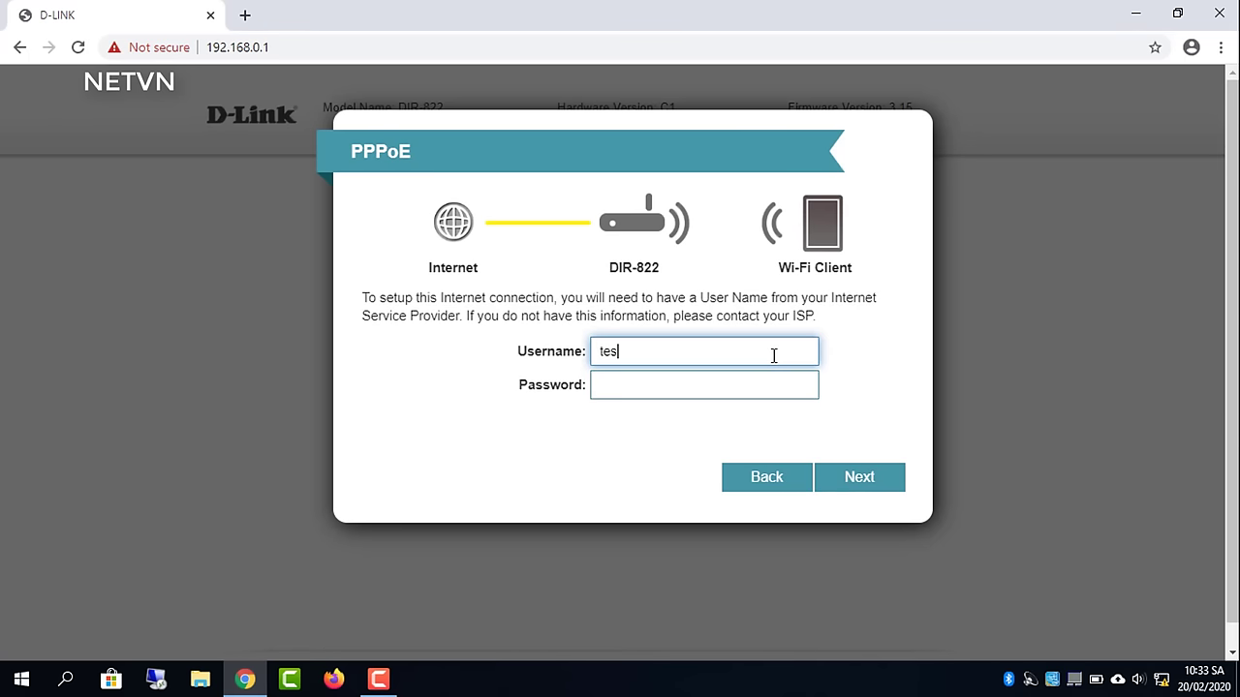
key("Tab")
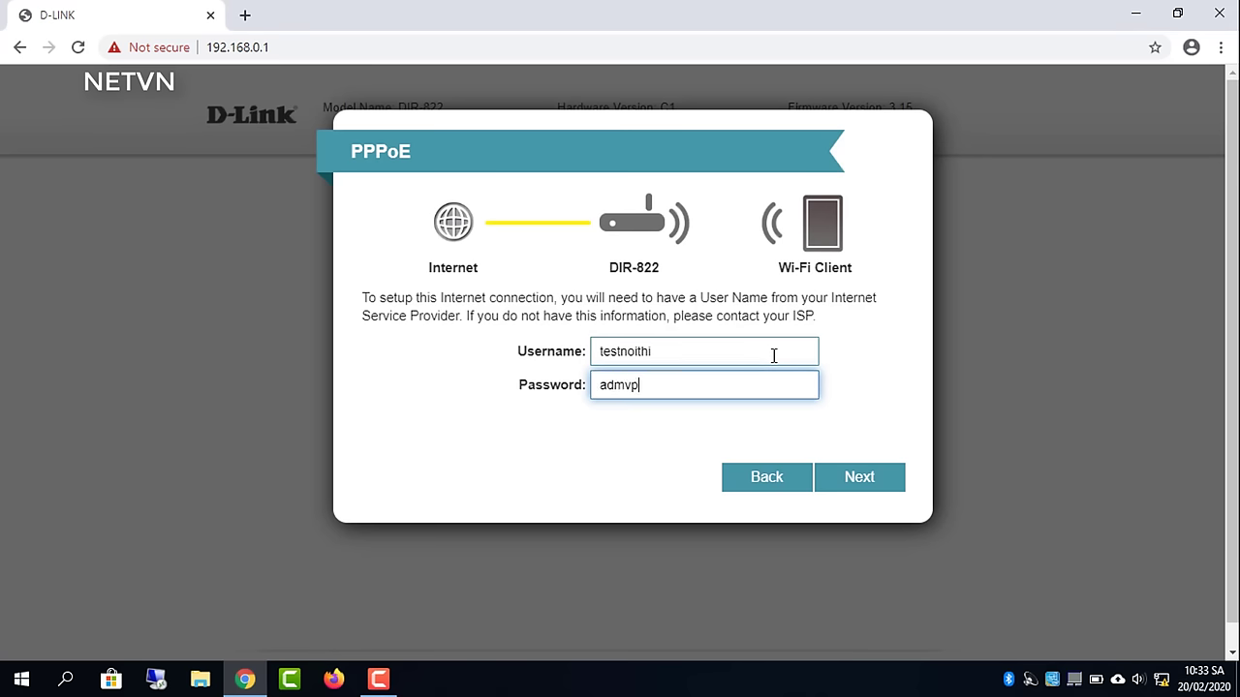
- Keep the suggested Wi-Fi names and passwords and set a new device admin password
left_click(879, 478)
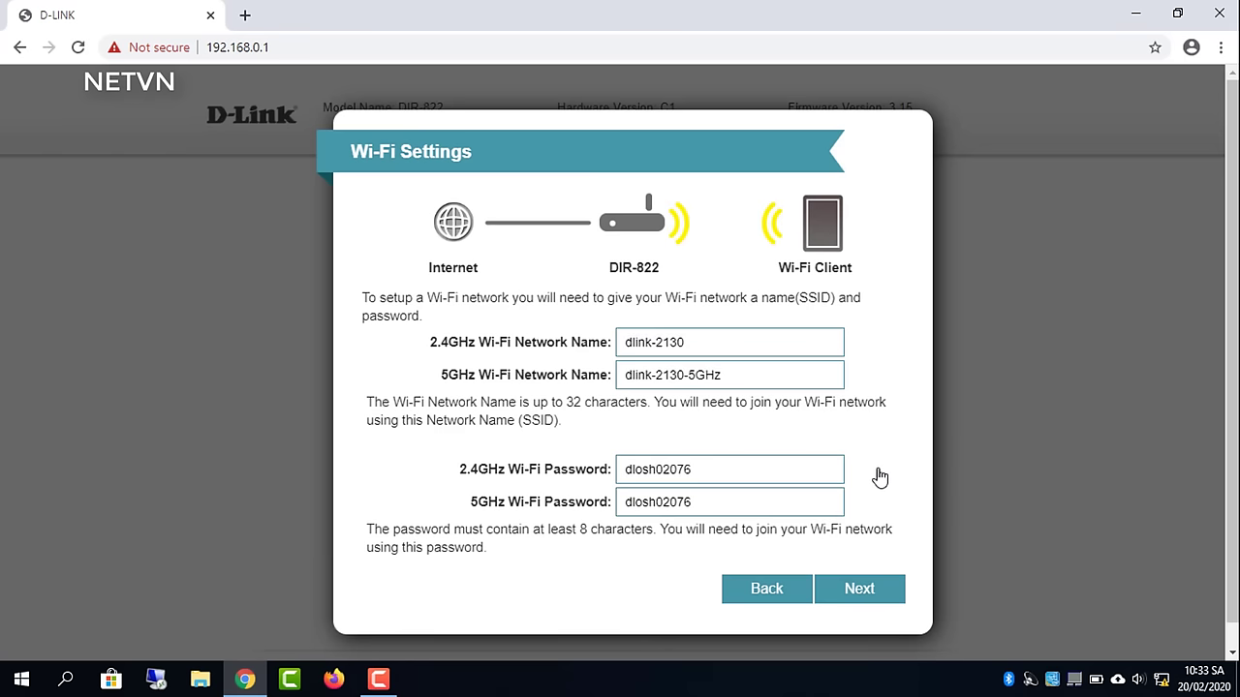
left_click(861, 591)
left_click(808, 397)
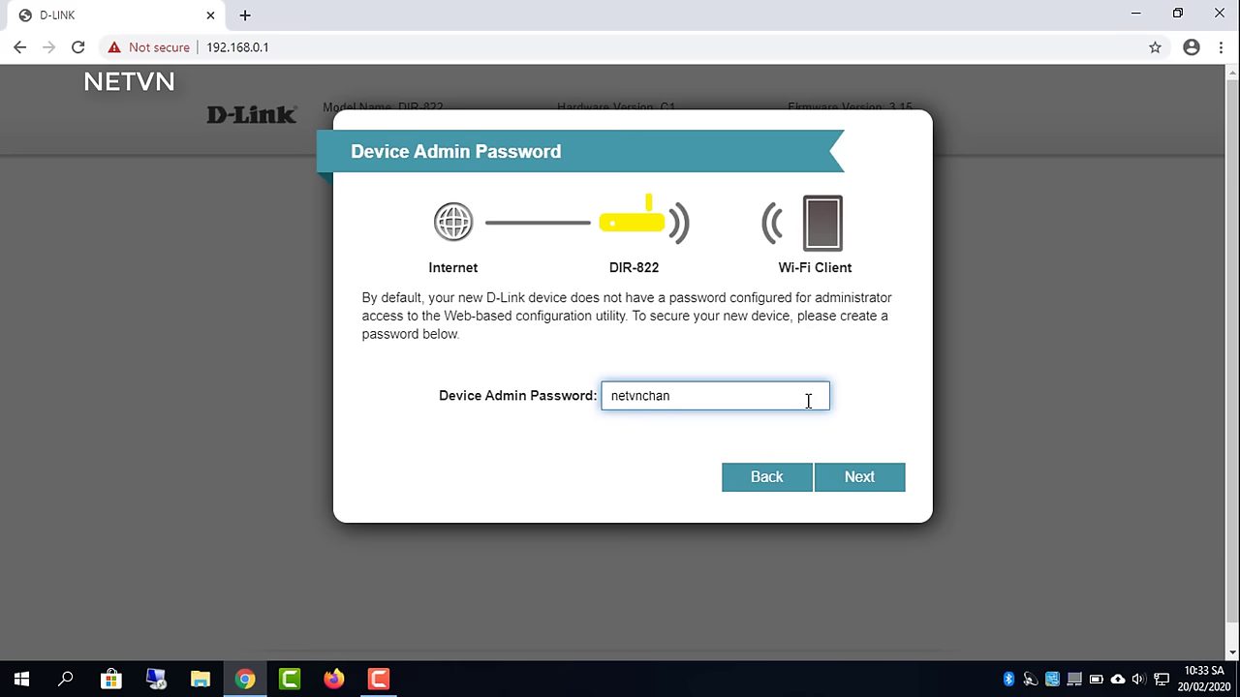
left_click(859, 479)
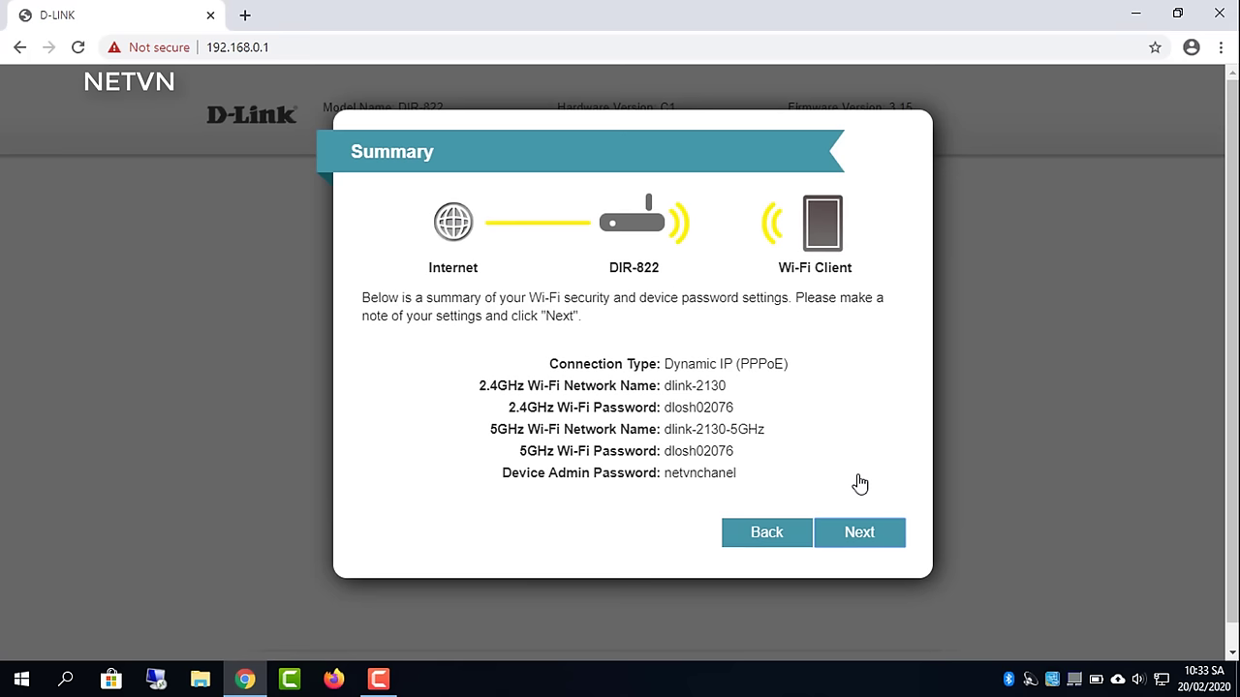
- Save the wizard and confirm Internet Connected with PPPoE WAN IP 113.177.68.240
left_click(867, 539)
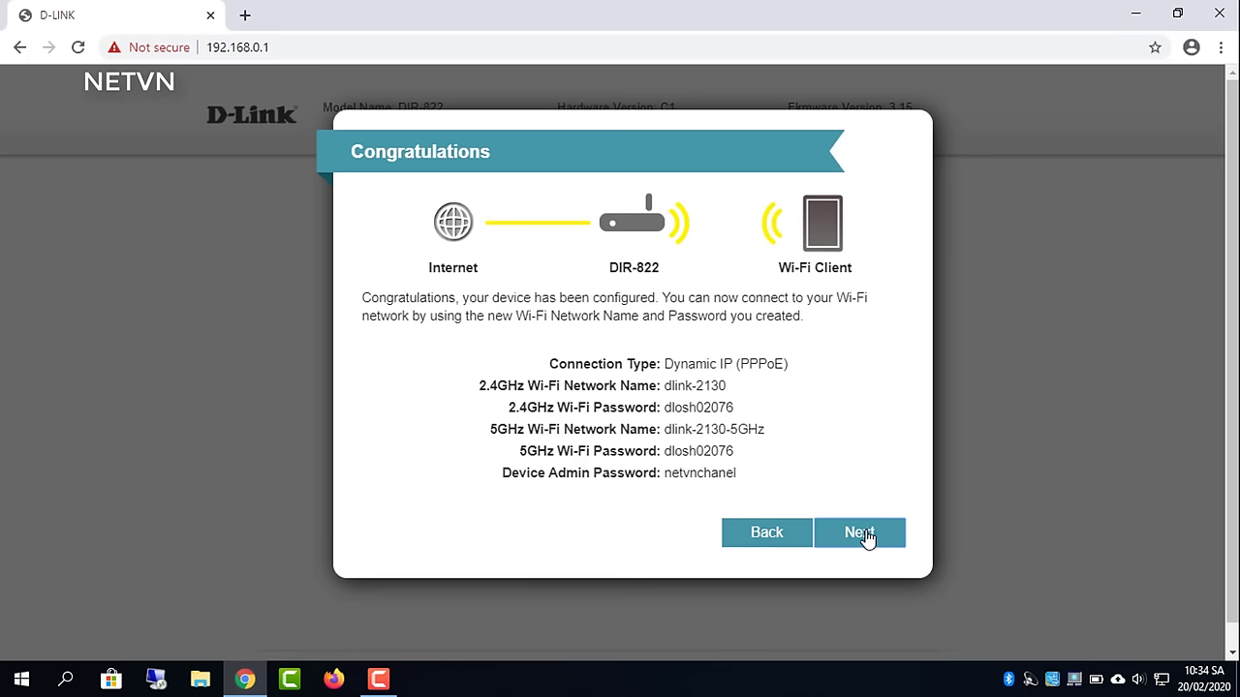
left_click(867, 539)
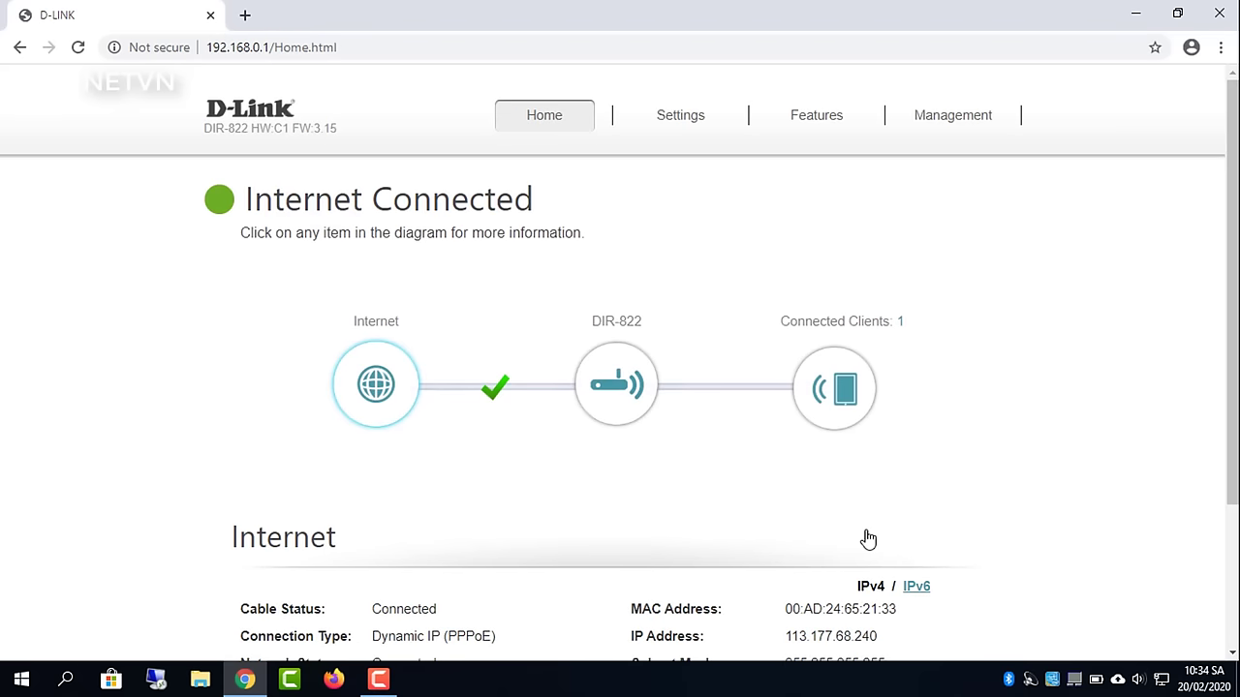
scroll(1210, 318, "down", 3)
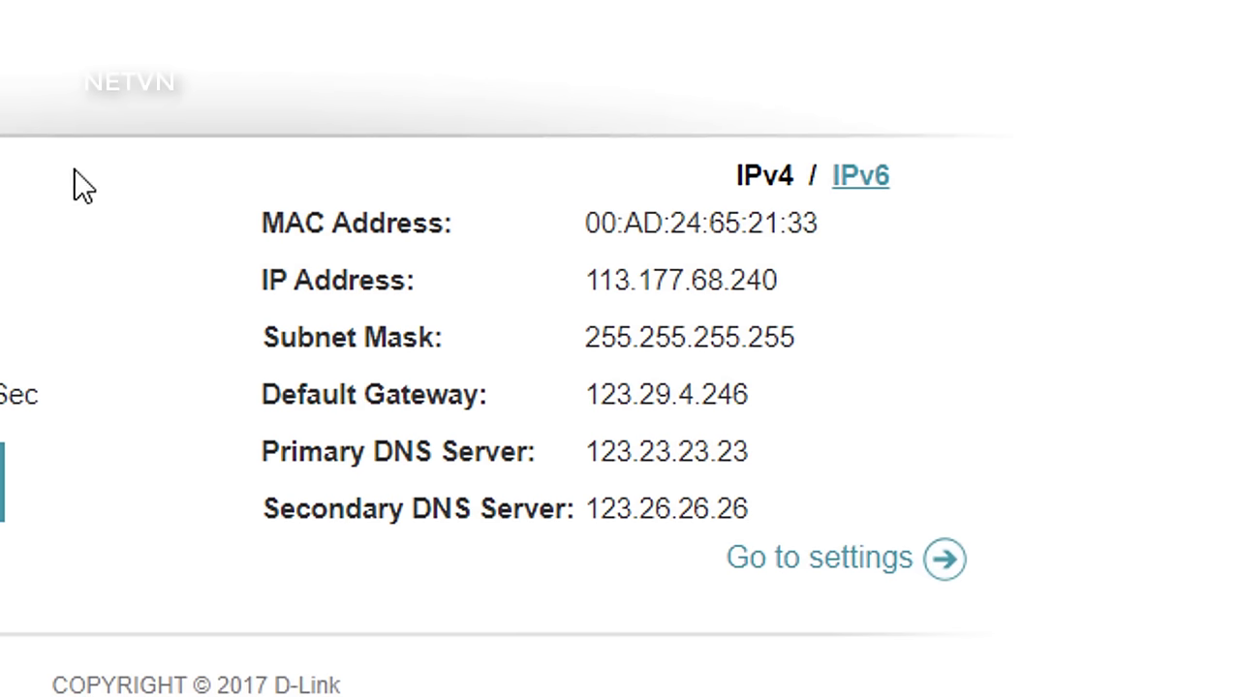
double_click(684, 267)
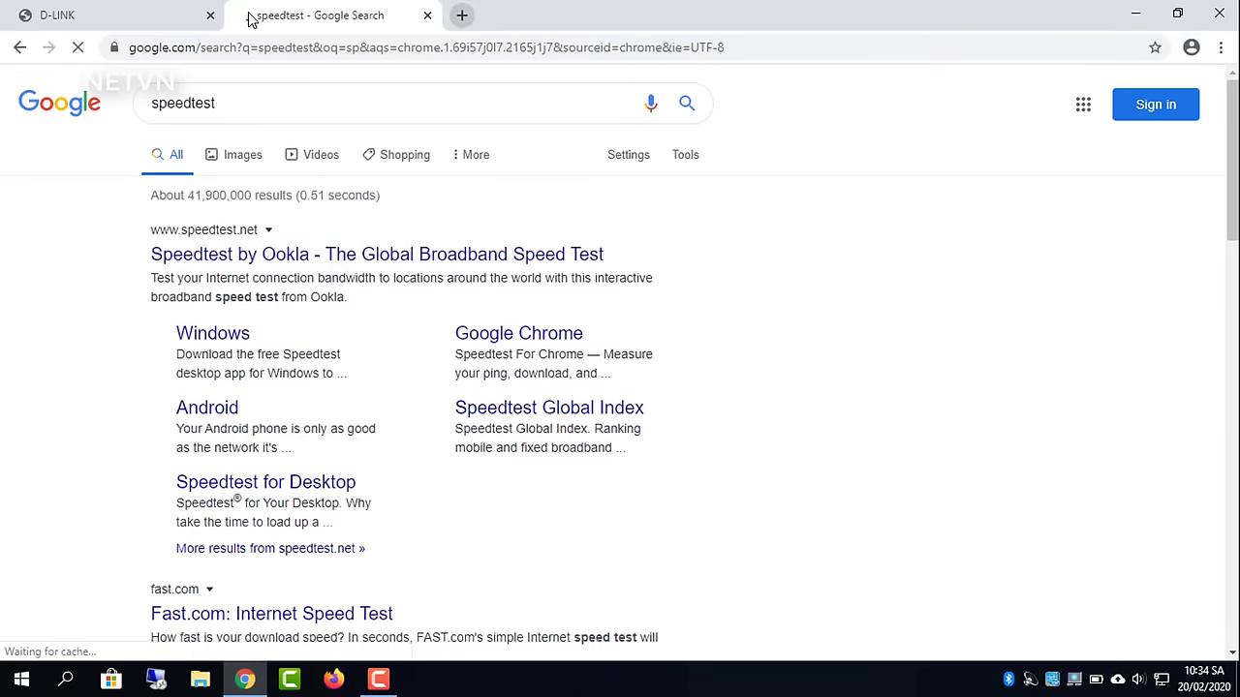
- Speed-test the D-Link line (2 ms, 92.97/94.17 Mbps), then open WhatIsMyIPAddress.com
left_click(249, 254)
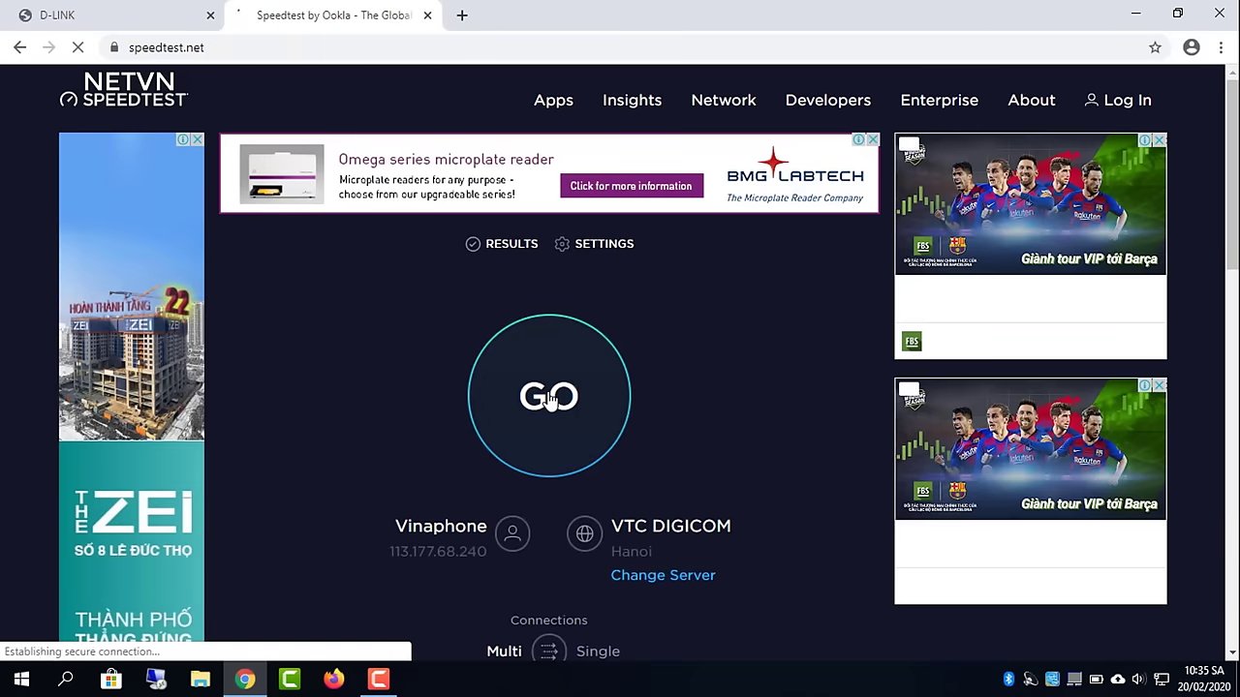
left_click(548, 397)
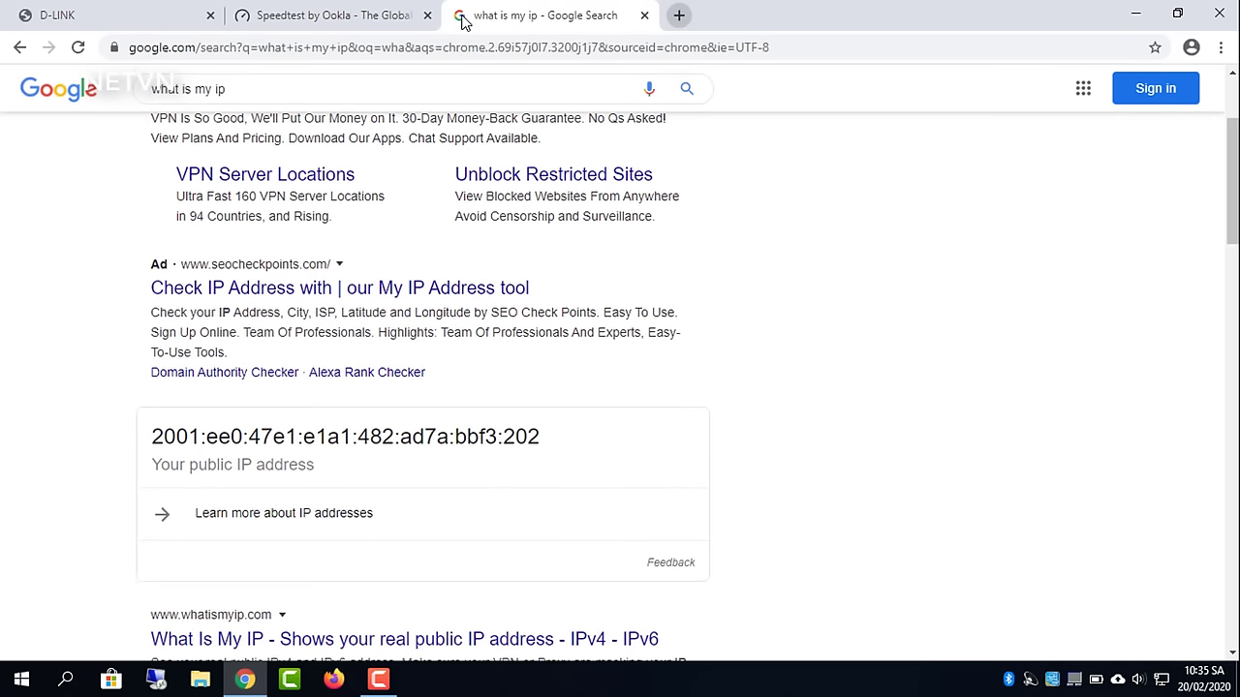
key("Down")
key("Down")
key("Down")
key("Down")
key("Down")
key("Down")
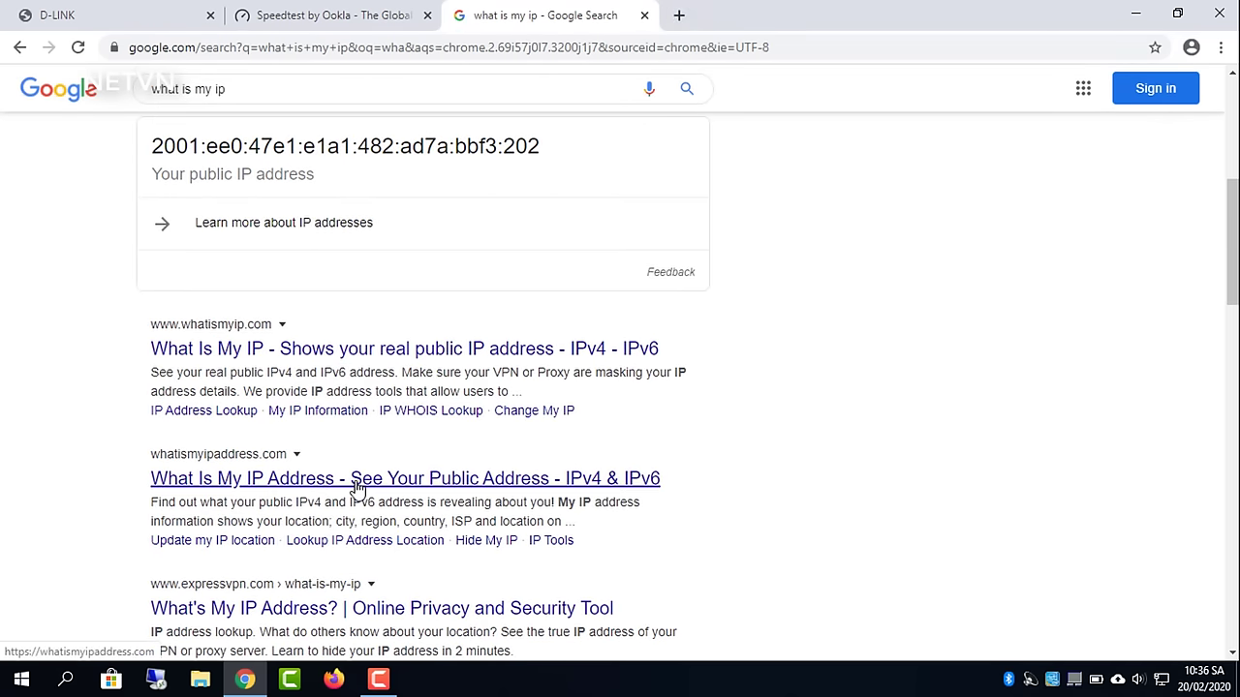
left_click(356, 479)
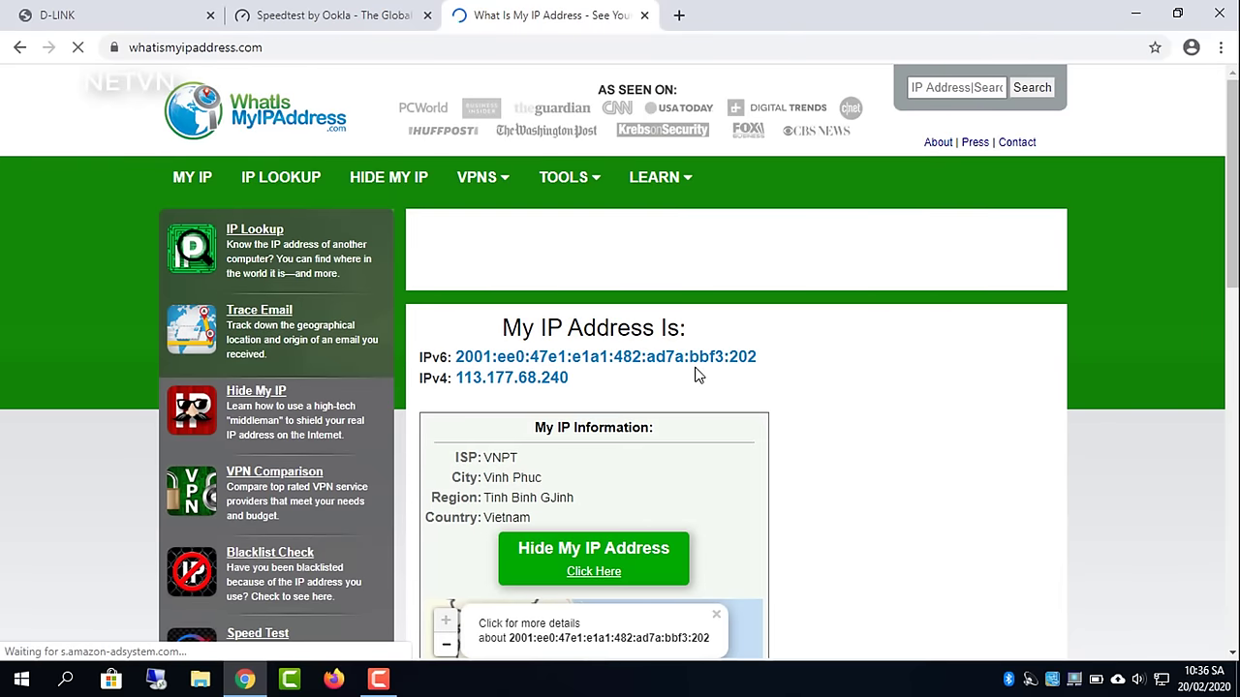
left_click(543, 380)
left_click(163, 16)
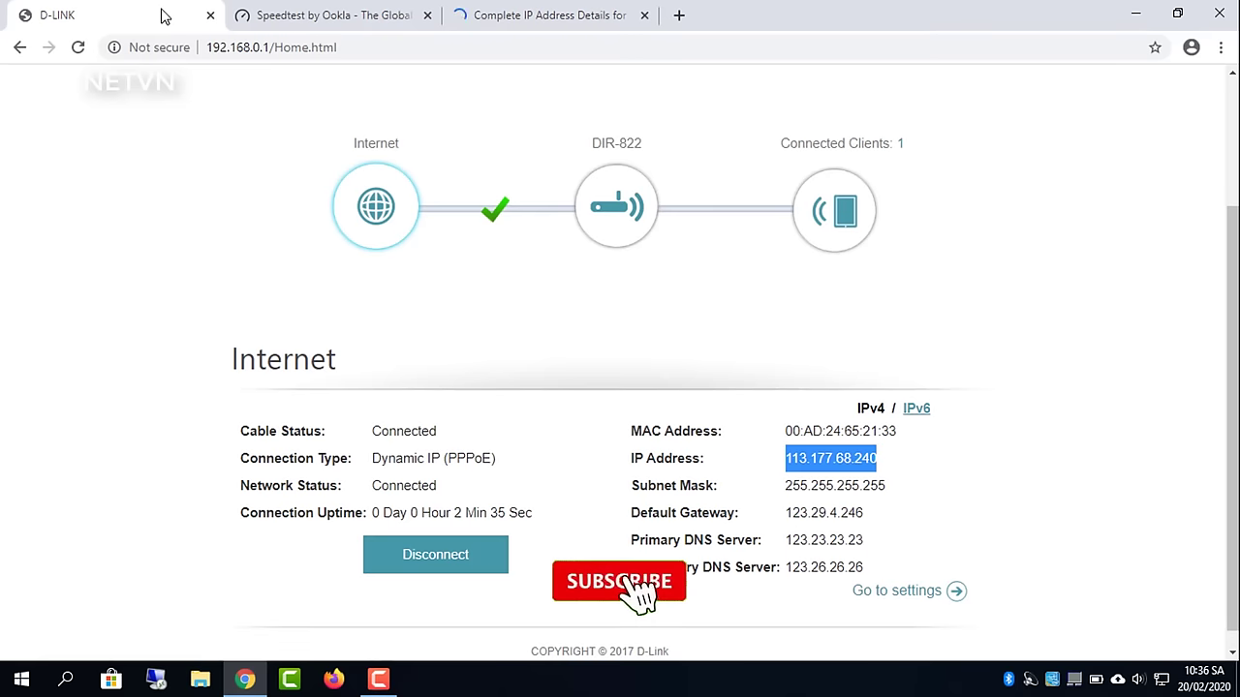